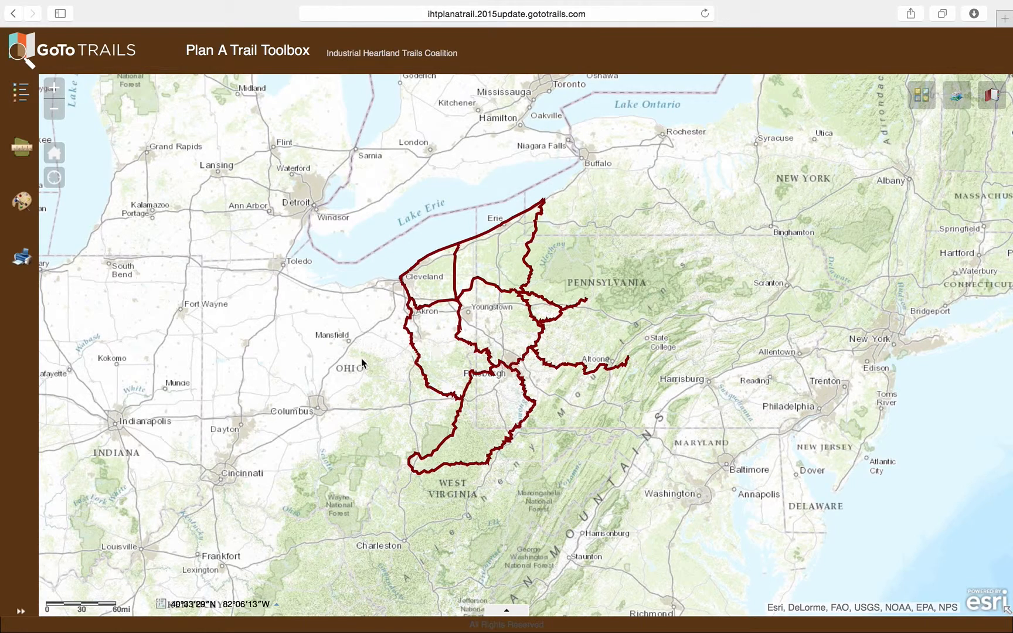
# Open the Add Graphics tool and look through its graphics list and import/export options.
pyautogui.click(19, 204)
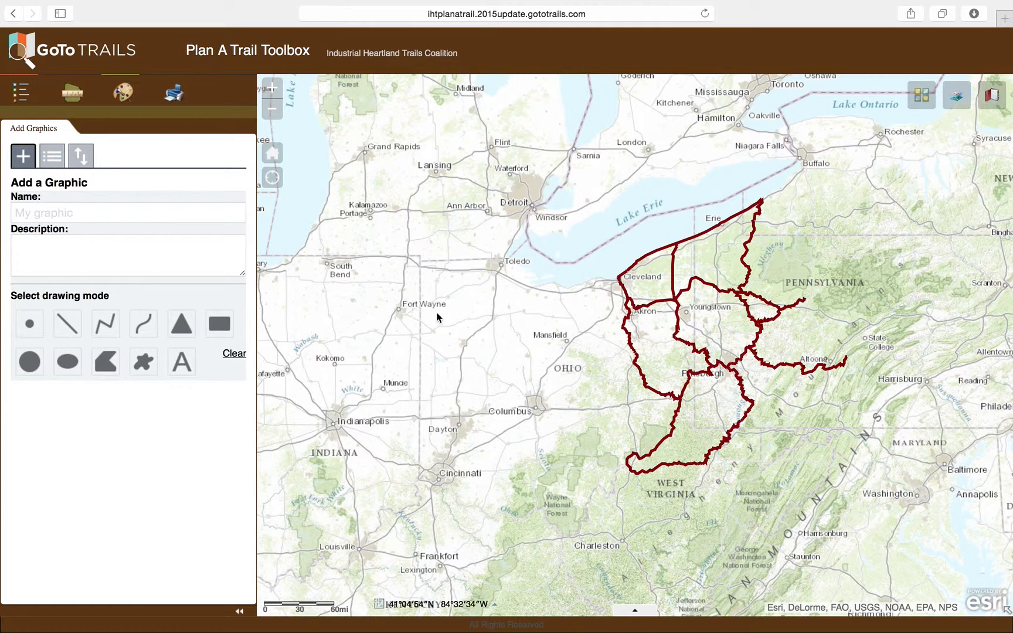
pyautogui.click(53, 157)
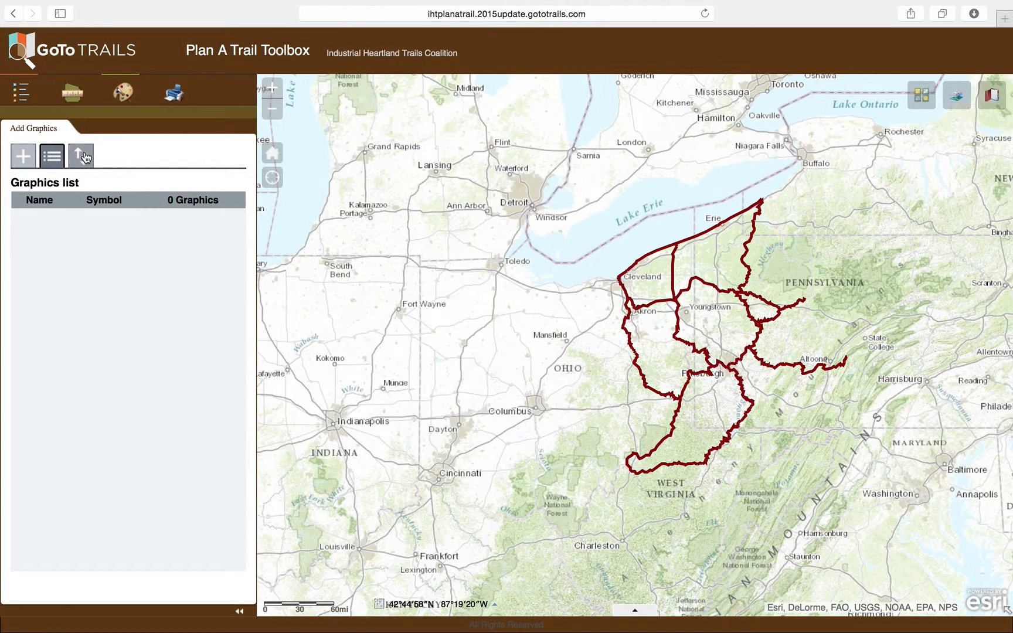
pyautogui.click(82, 156)
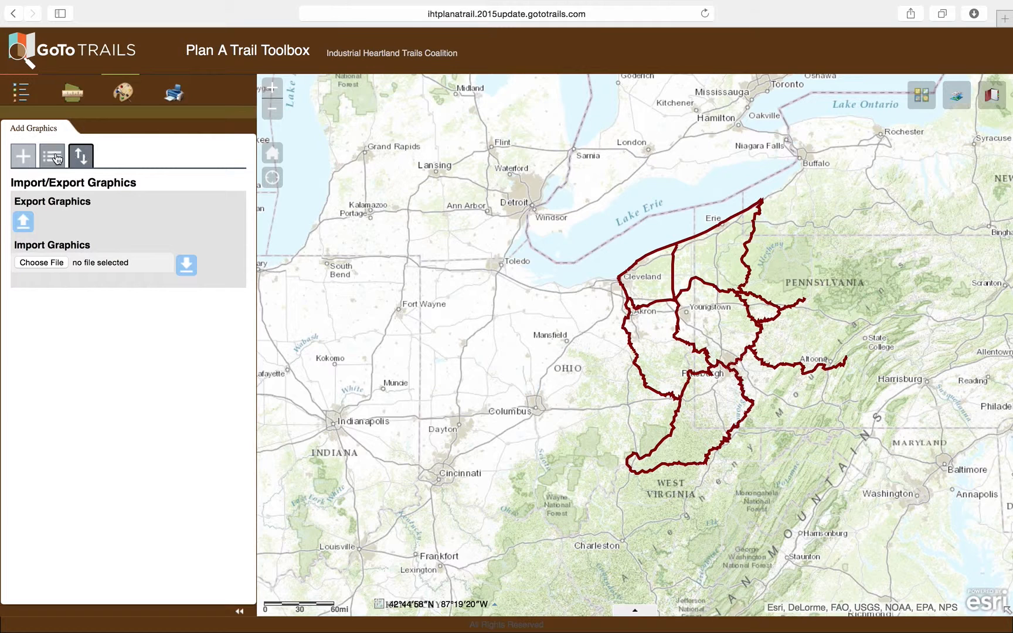
pyautogui.click(33, 160)
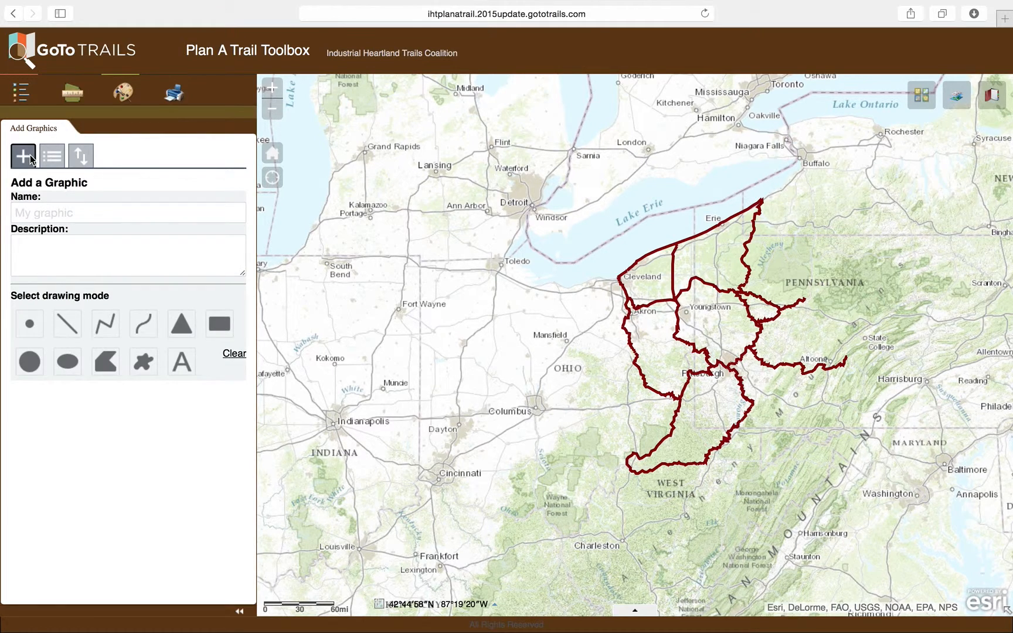
# Name the new graphic with the author's first name in possessive form followed by "Graphic".
pyautogui.click(112, 213)
pyautogui.moveTo(111, 212); pyautogui.dragTo(2, 207)
pyautogui.write("Colin's Graphic")
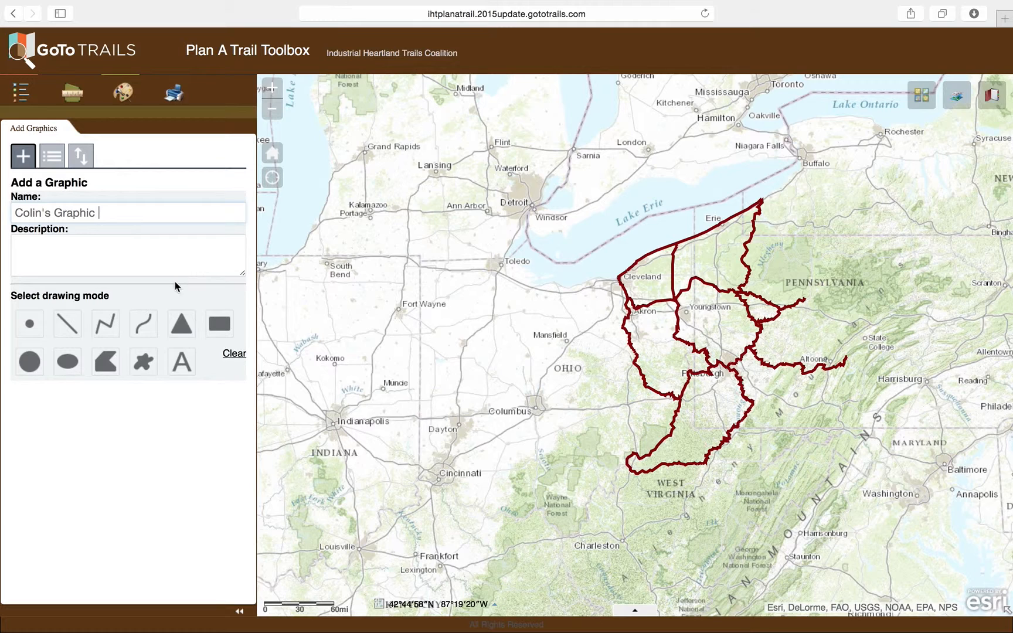
pyautogui.click(153, 289)
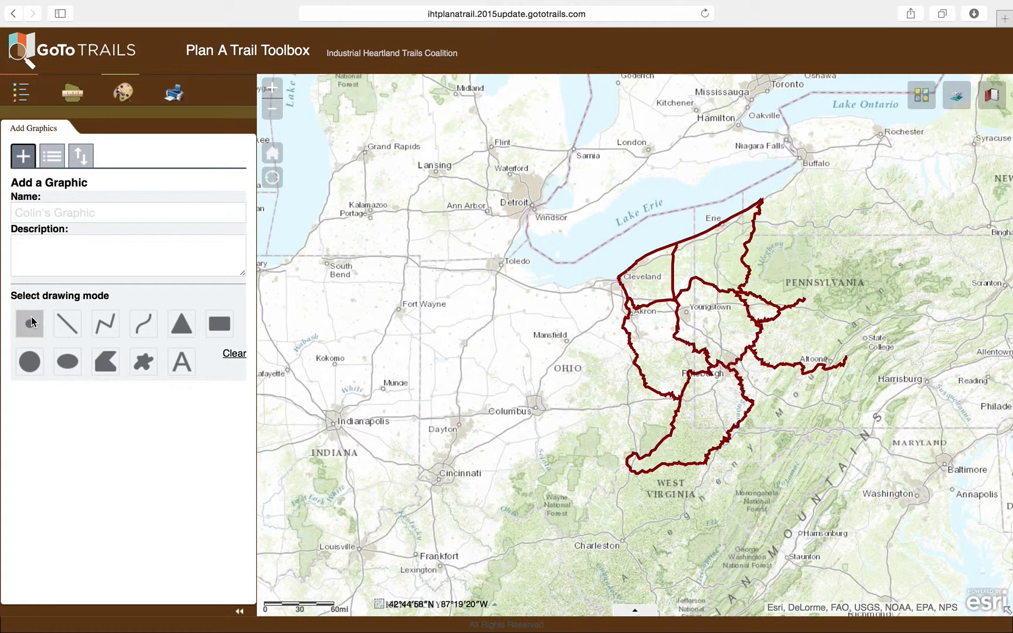
# Choose the point drawing mode with the basic circle symbol and set the symbol size to 26.
pyautogui.click(33, 315)
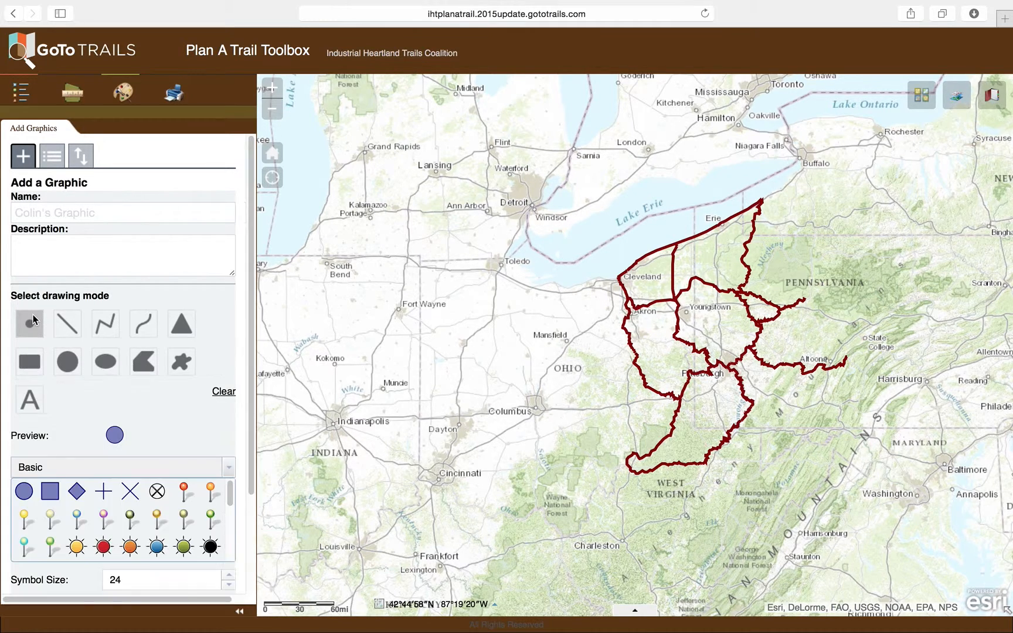
pyautogui.scroll(-5, 255, 273)
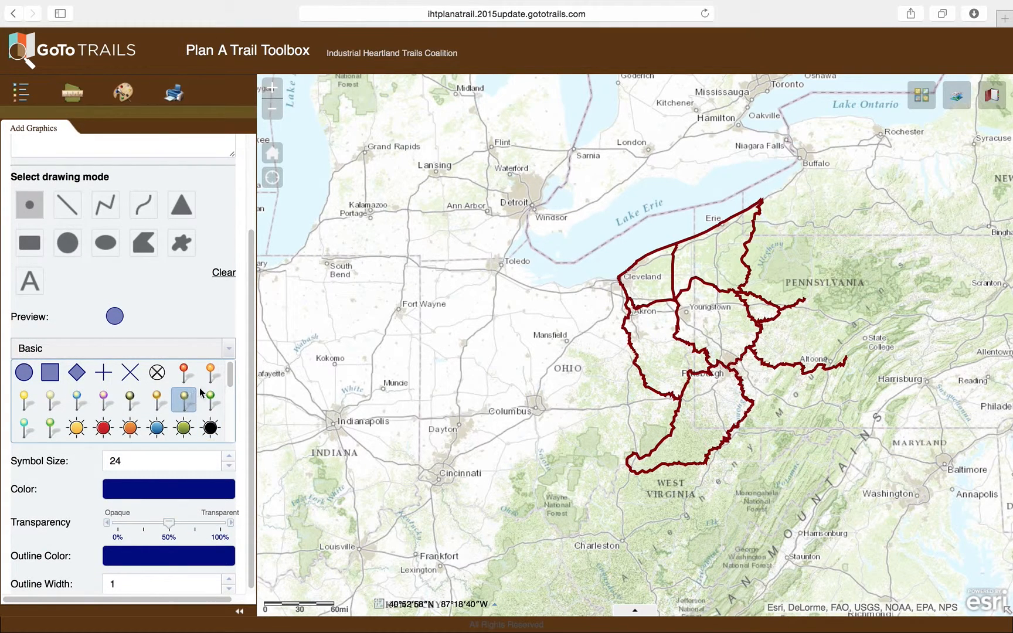
pyautogui.moveTo(229, 368)
pyautogui.mouseDown()
pyautogui.moveTo(229, 434)
pyautogui.moveTo(229, 376)
pyautogui.mouseUp()
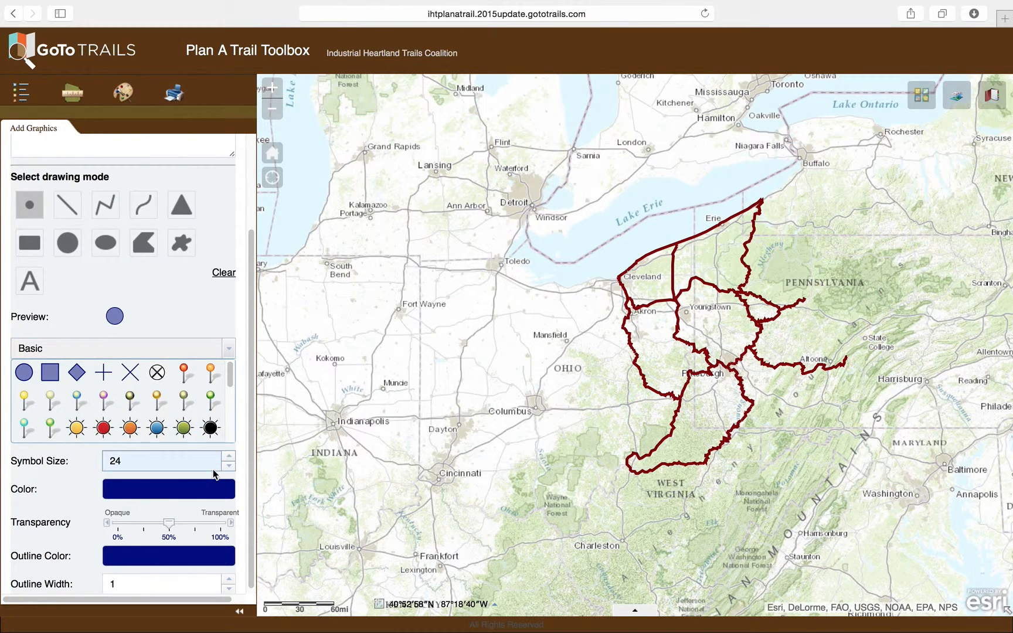
pyautogui.click(228, 468)
pyautogui.click(229, 468)
pyautogui.click(228, 468)
pyautogui.click(229, 455)
pyautogui.click(230, 455)
pyautogui.click(229, 455)
pyautogui.click(229, 455)
pyautogui.click(230, 455)
# Set the point symbol's fill colour to pinkish violet and its transparency to 0%.
pyautogui.click(147, 504)
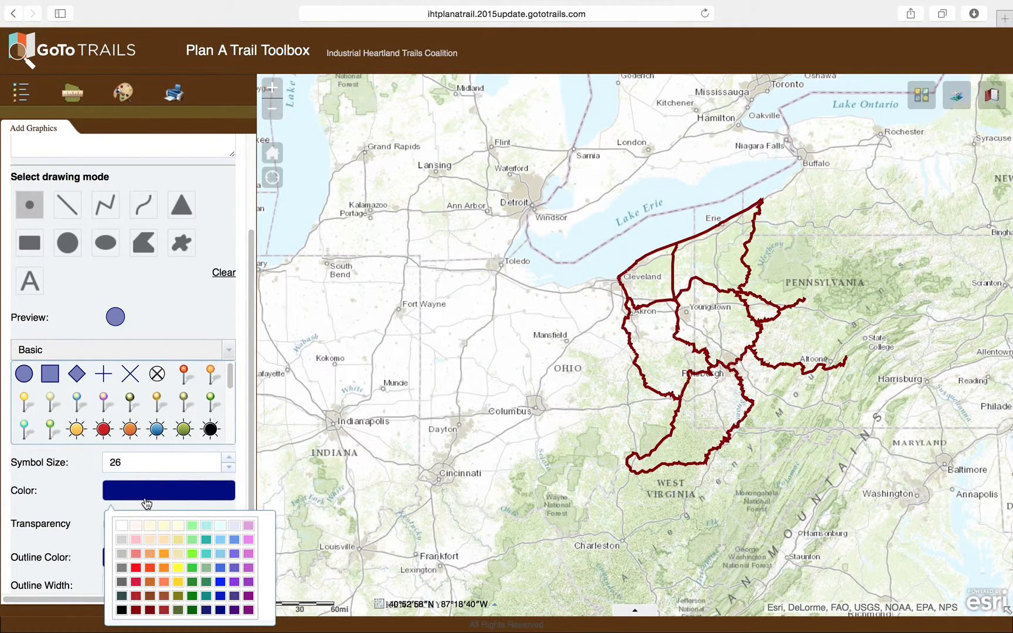
pyautogui.click(245, 539)
pyautogui.moveTo(169, 524); pyautogui.dragTo(114, 527)
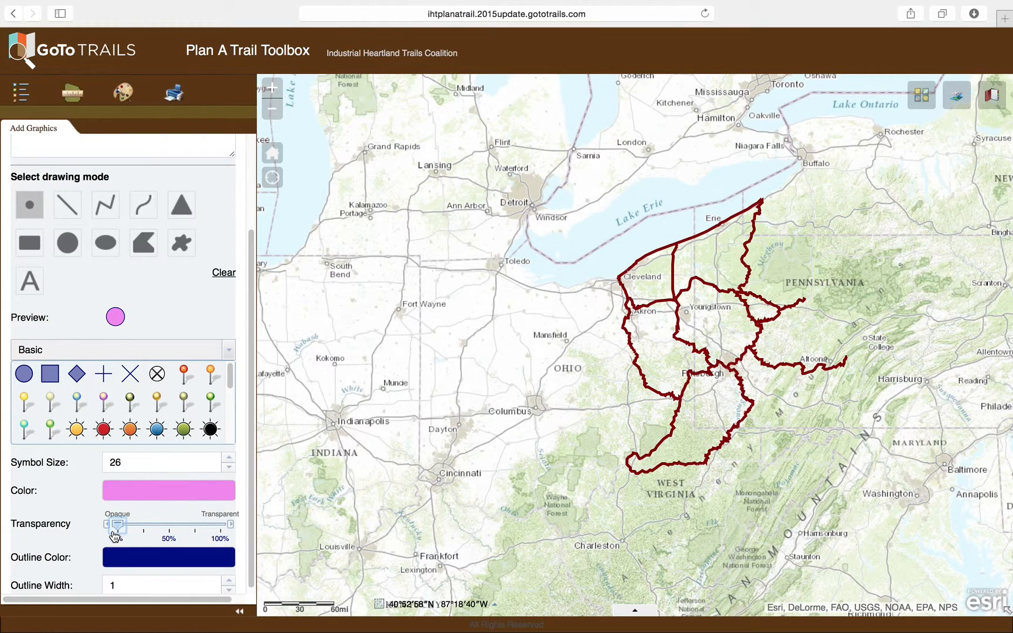
# Give the point symbol a medium blue outline with a width of 5 and place the point on Columbus.
pyautogui.click(151, 558)
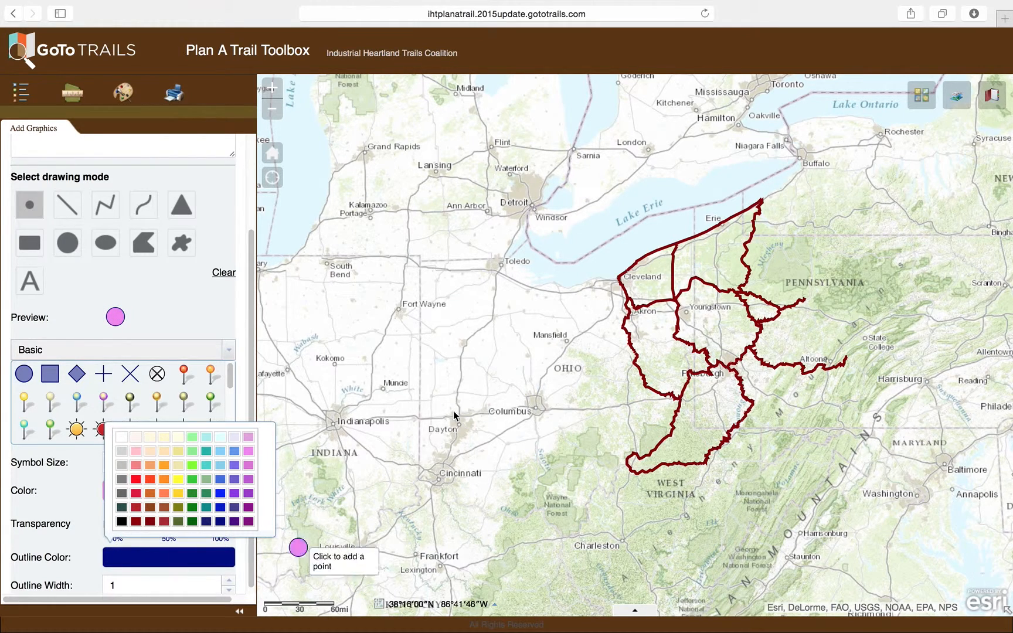
pyautogui.click(232, 466)
pyautogui.click(229, 581)
pyautogui.click(230, 580)
pyautogui.click(229, 579)
pyautogui.click(230, 579)
pyautogui.click(201, 557)
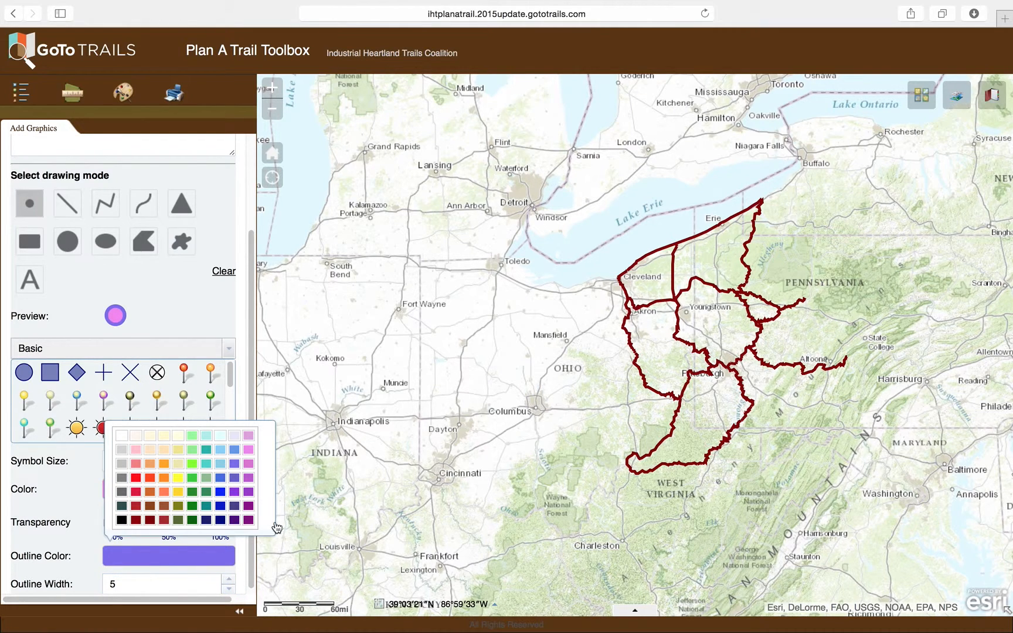
pyautogui.click(235, 478)
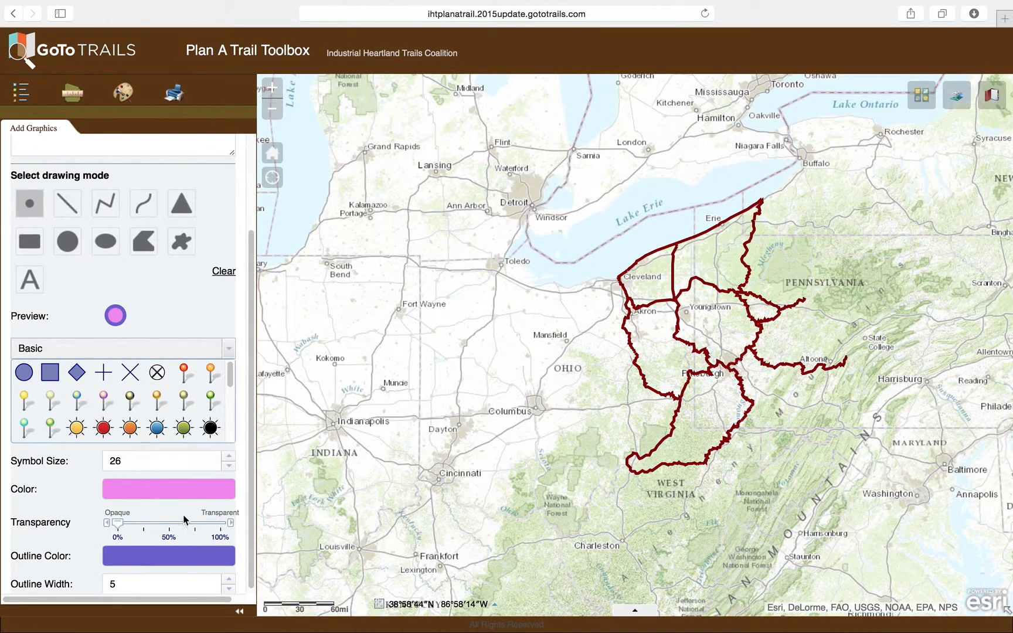
pyautogui.click(198, 556)
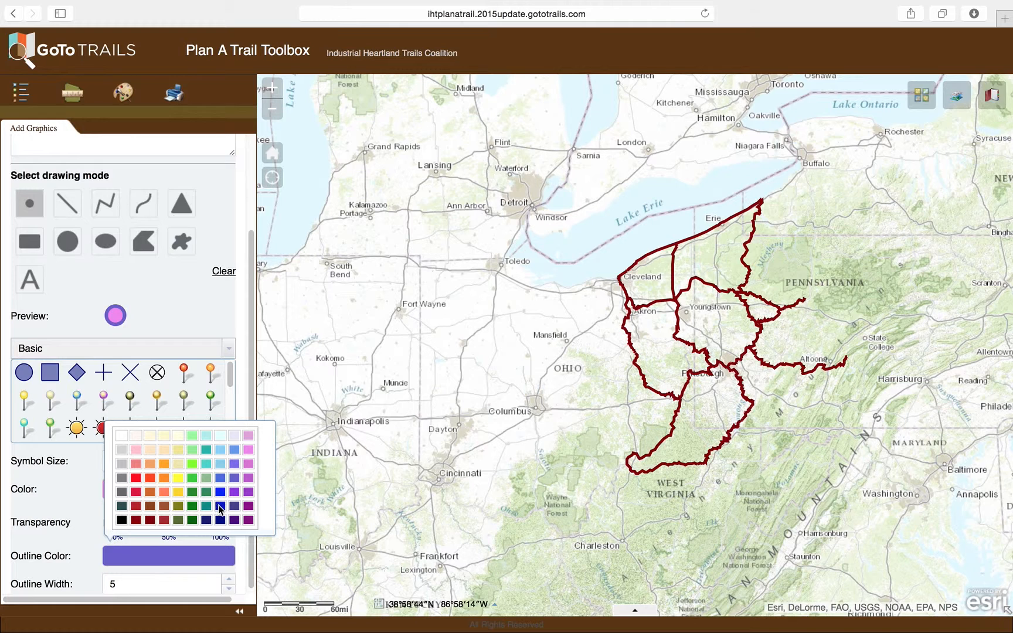
pyautogui.click(220, 506)
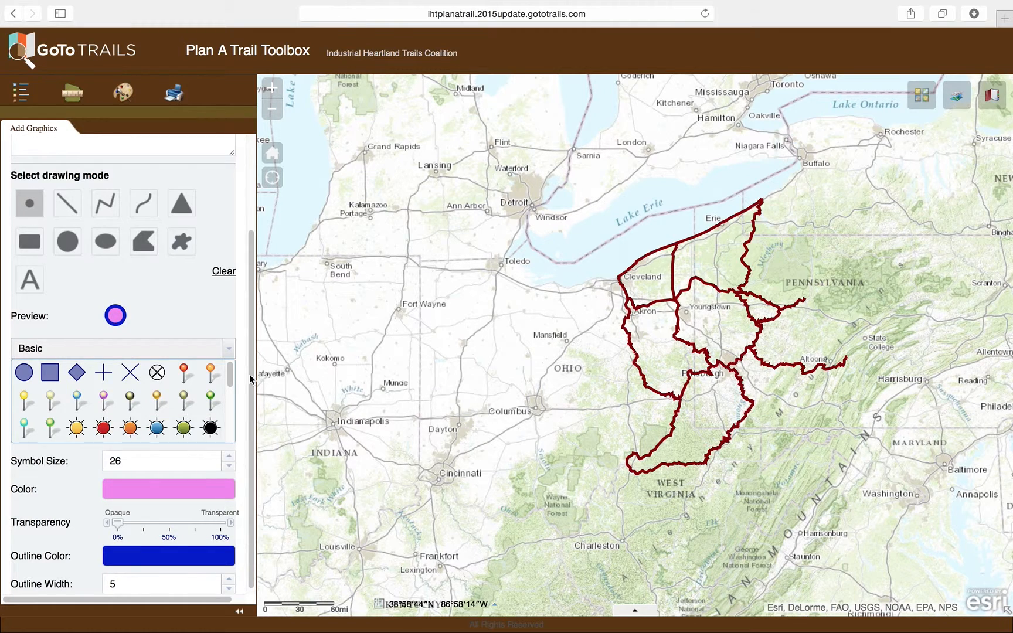
pyautogui.click(535, 406)
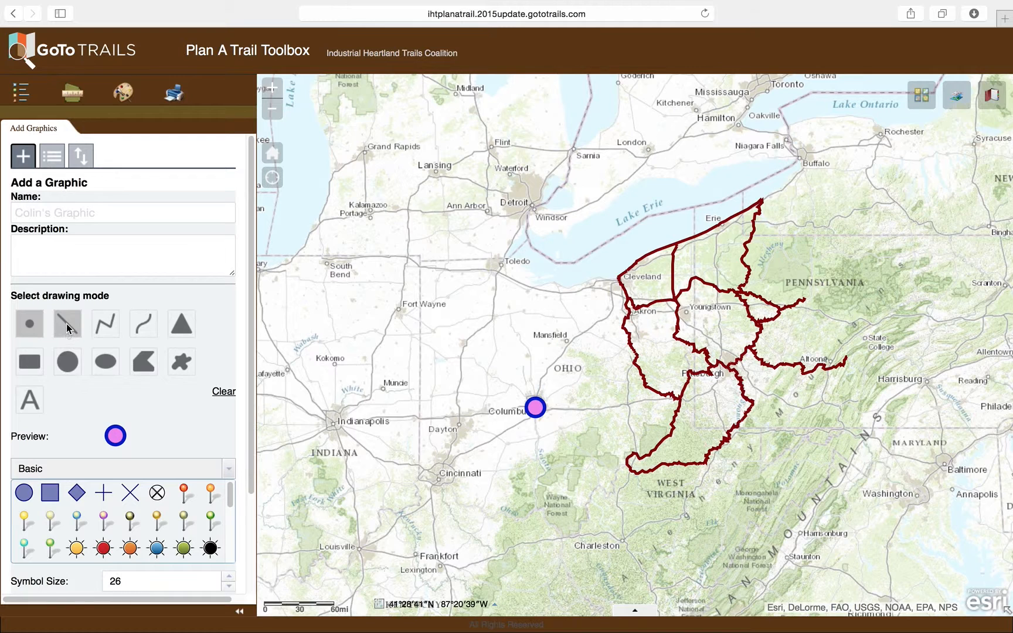
# Draw a straight teal dashed line from the Columbus point to Pittsburgh and move the point above it in the graphics list.
pyautogui.click(66, 324)
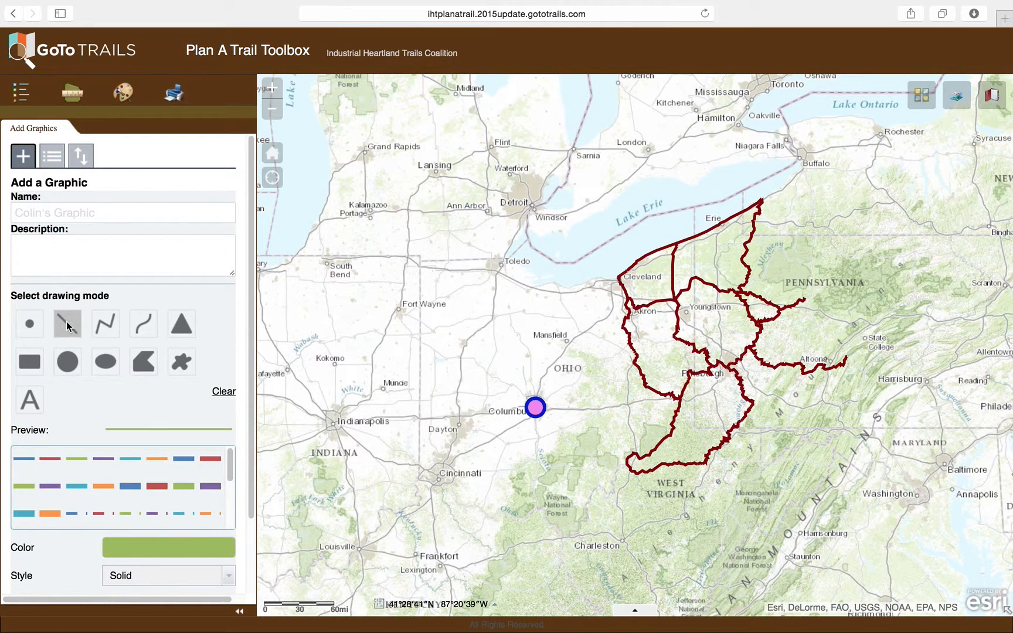
pyautogui.scroll(-3, 68, 324)
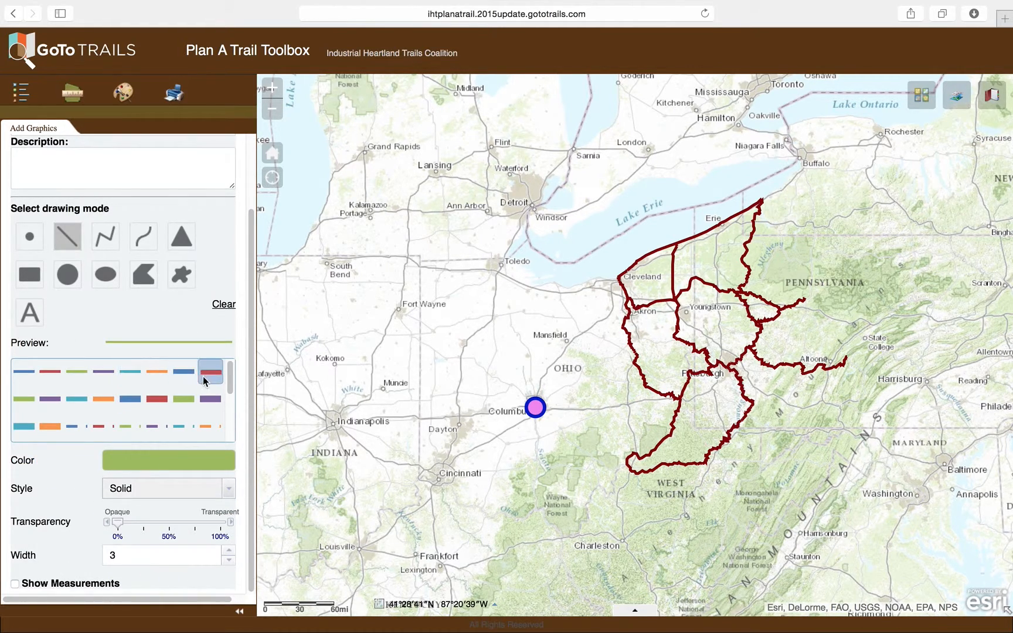
pyautogui.scroll(-2, 174, 386)
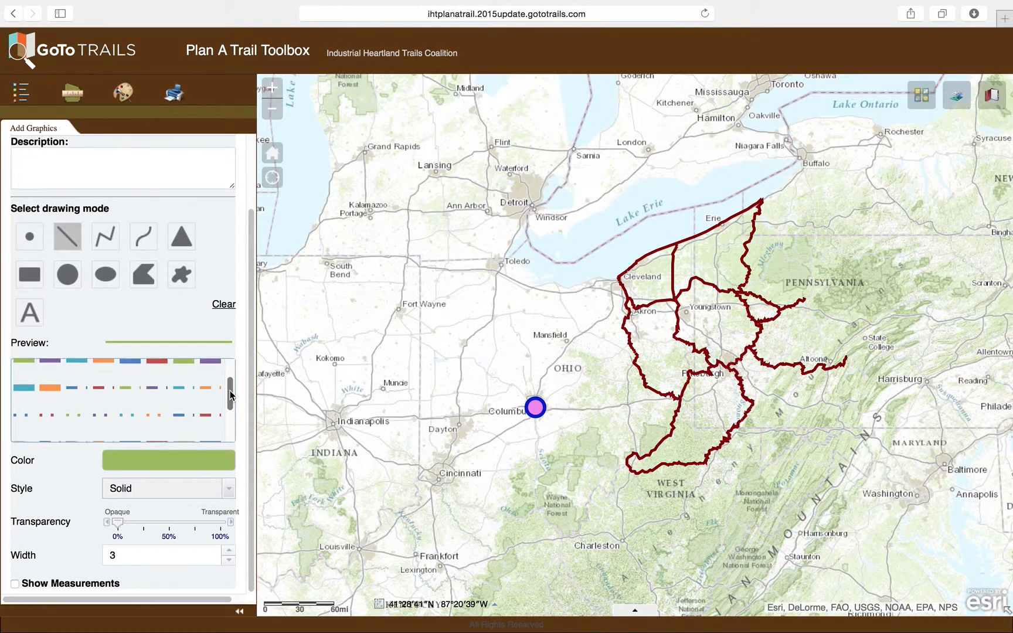
pyautogui.click(175, 385)
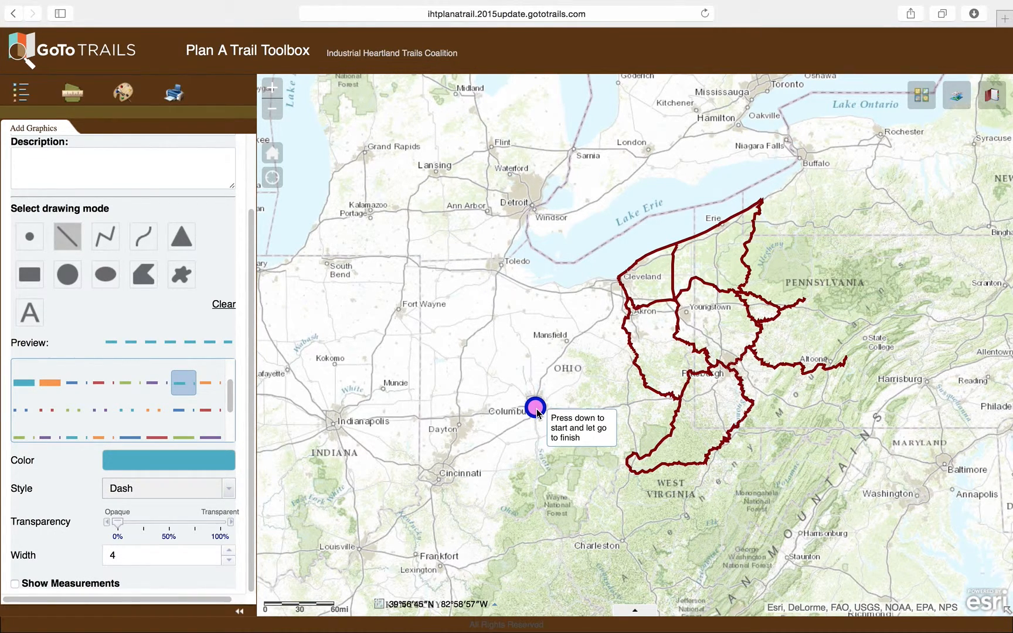
pyautogui.moveTo(537, 410)
pyautogui.mouseDown()
pyautogui.moveTo(598, 387)
pyautogui.moveTo(738, 363)
pyautogui.mouseUp()
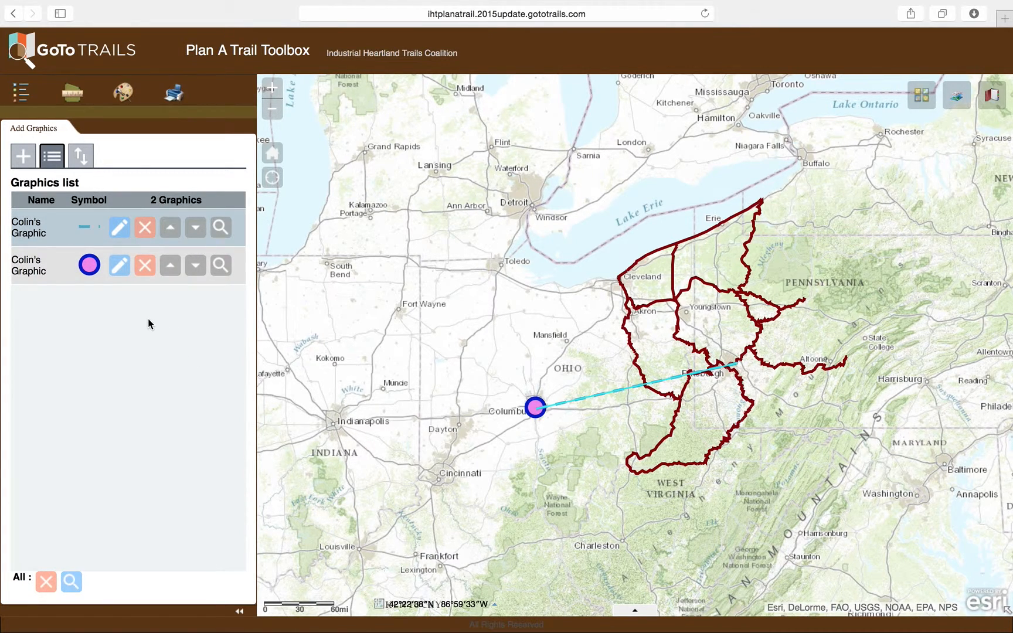
pyautogui.click(170, 270)
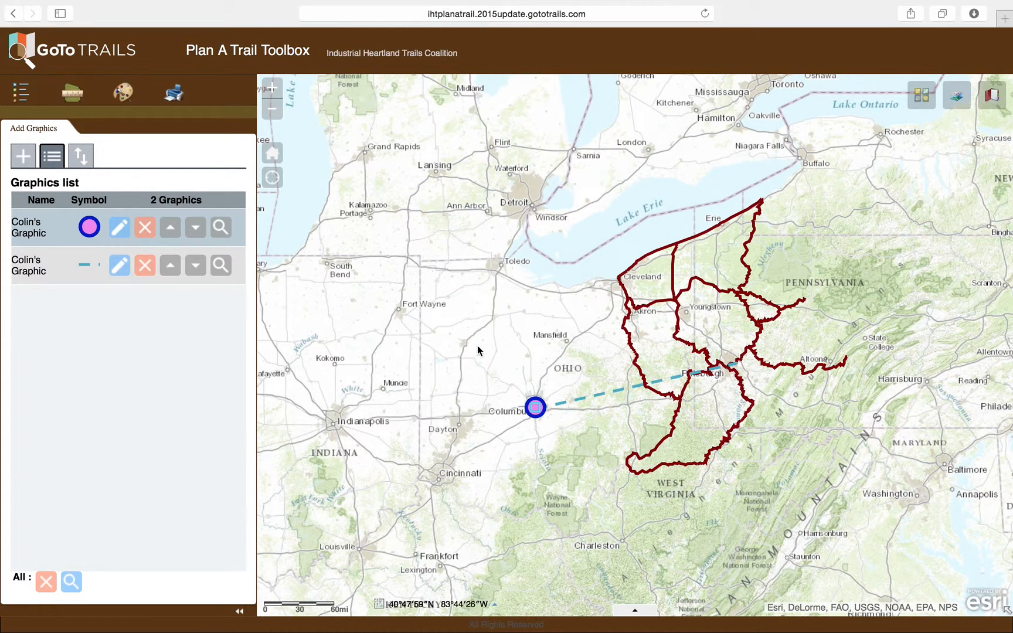
# Draw a red Dash Dot polyline from the Columbus point zigzagging through northern West Virginia and southern Pennsylvania to Pittsburgh.
pyautogui.click(26, 162)
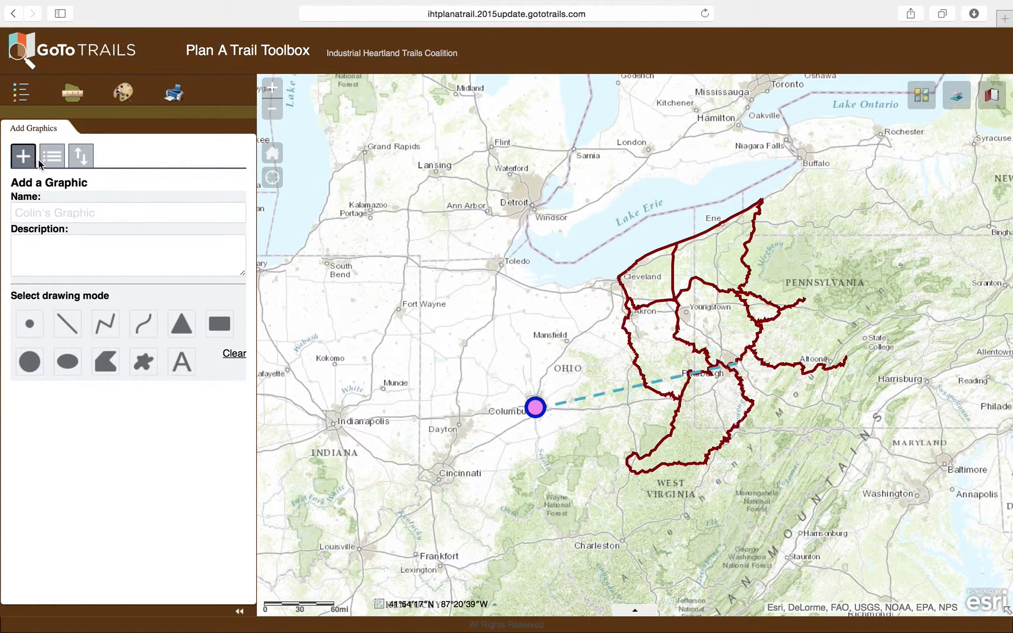
pyautogui.click(115, 328)
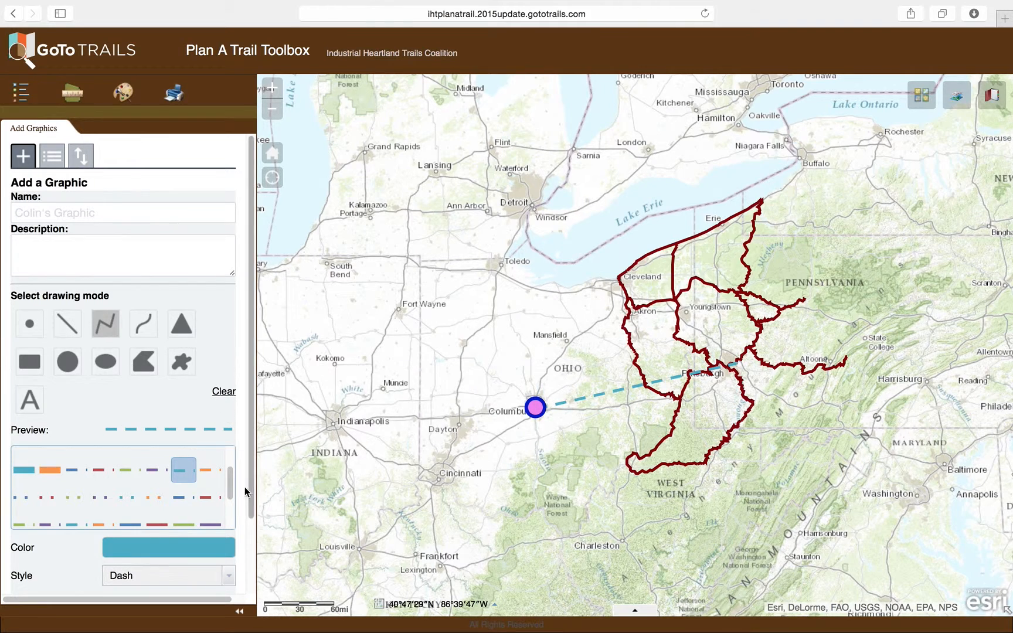
pyautogui.scroll(-3, 228, 495)
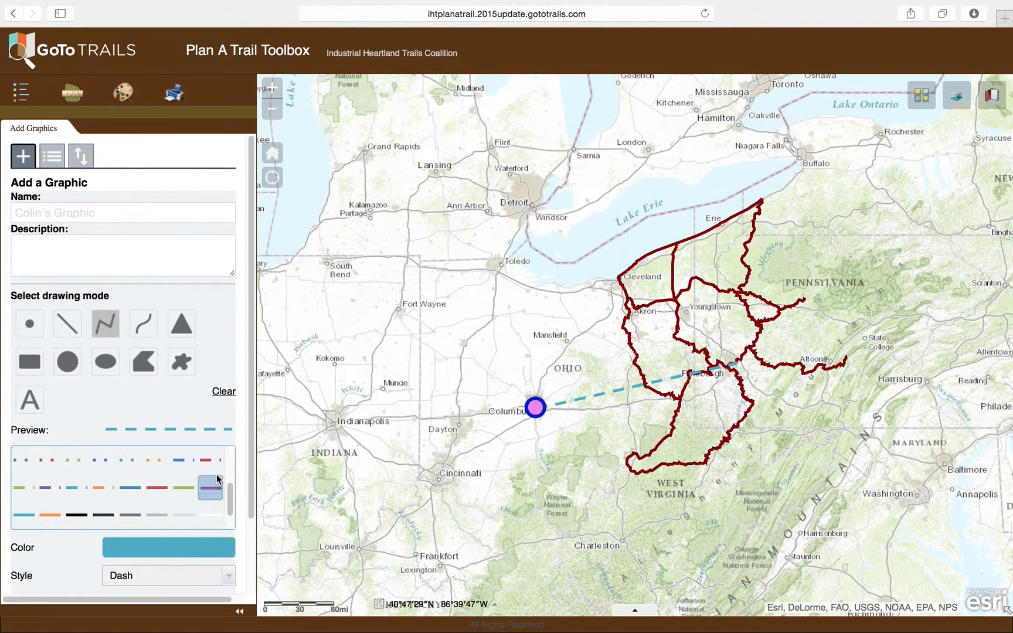
pyautogui.click(211, 461)
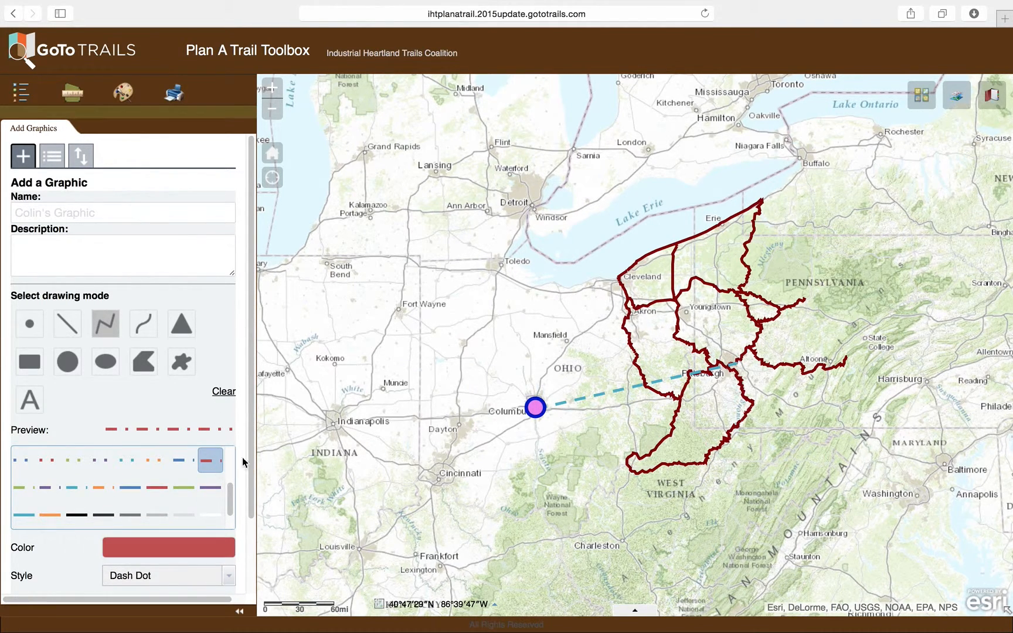
pyautogui.click(536, 408)
pyautogui.click(636, 461)
pyautogui.click(698, 413)
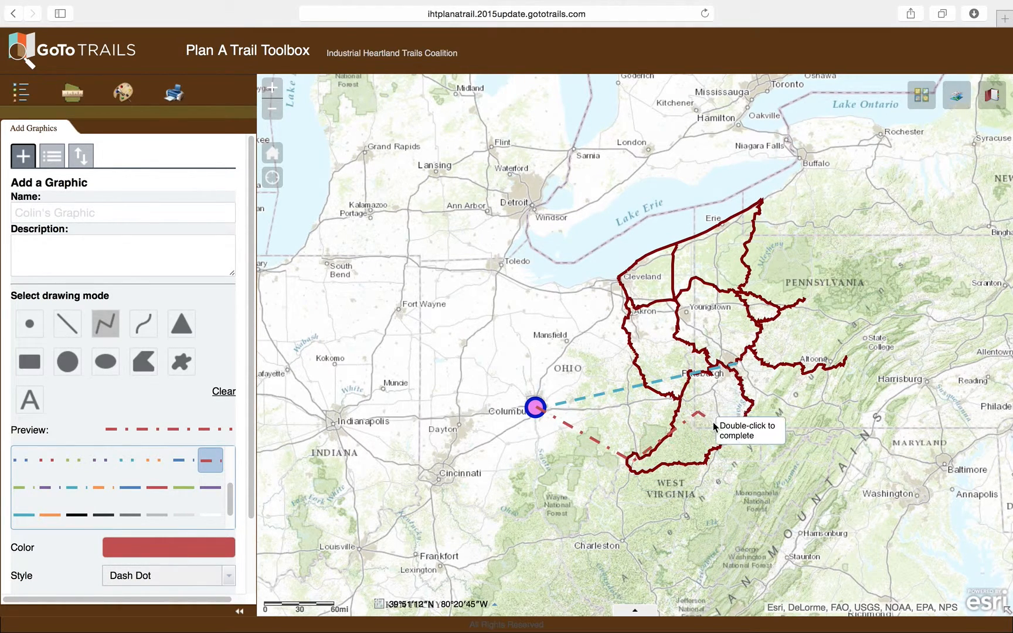
pyautogui.click(754, 440)
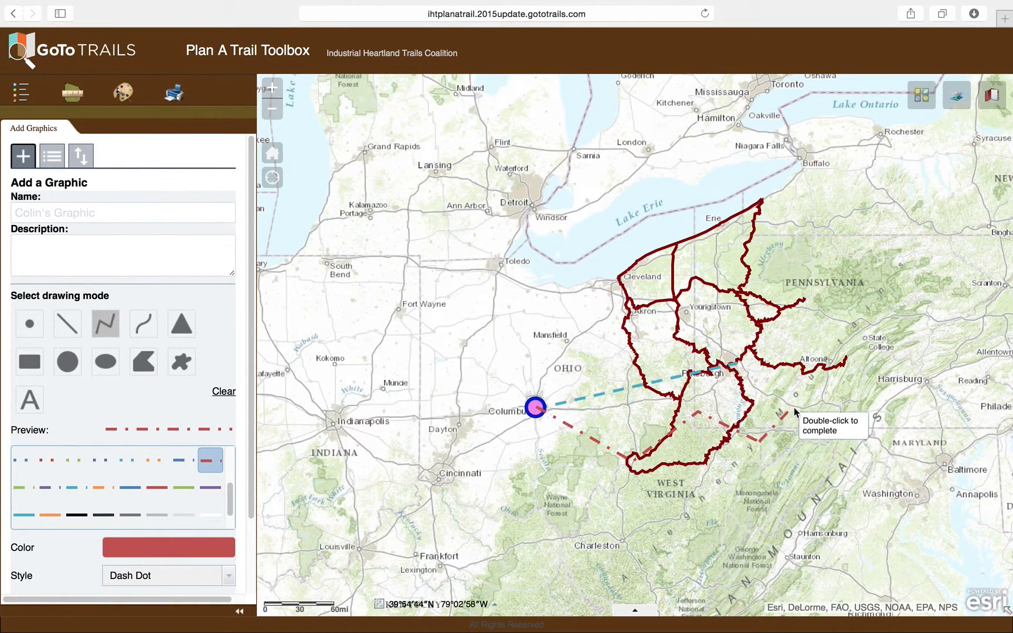
pyautogui.click(819, 386)
pyautogui.doubleClick(733, 365)
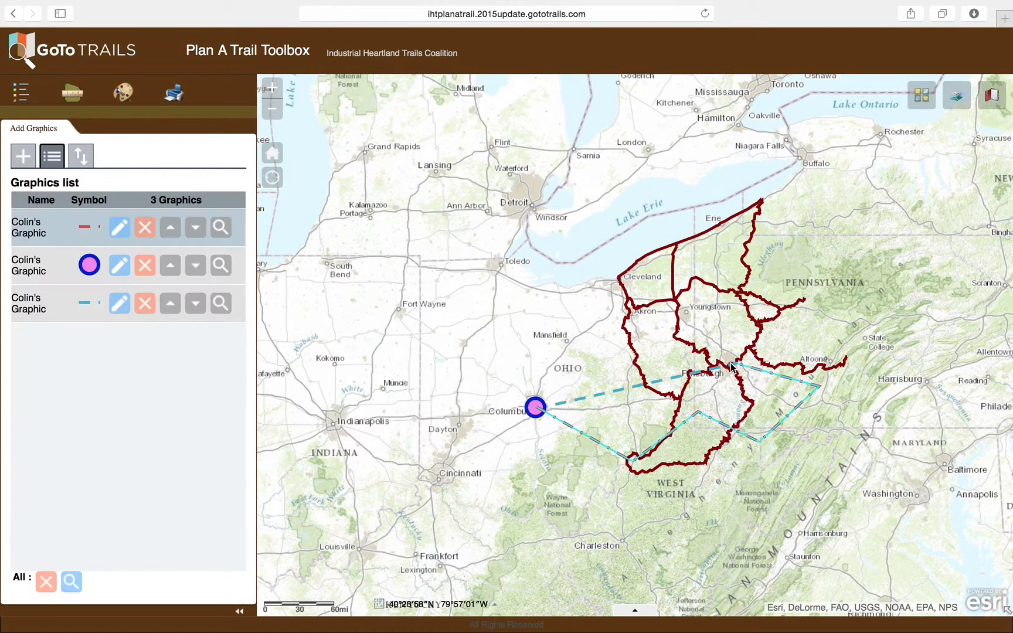
# Draw an orange Dash Dot freehand polyline curving from the Columbus point past Mansfield and Youngstown to Pittsburgh.
pyautogui.click(23, 156)
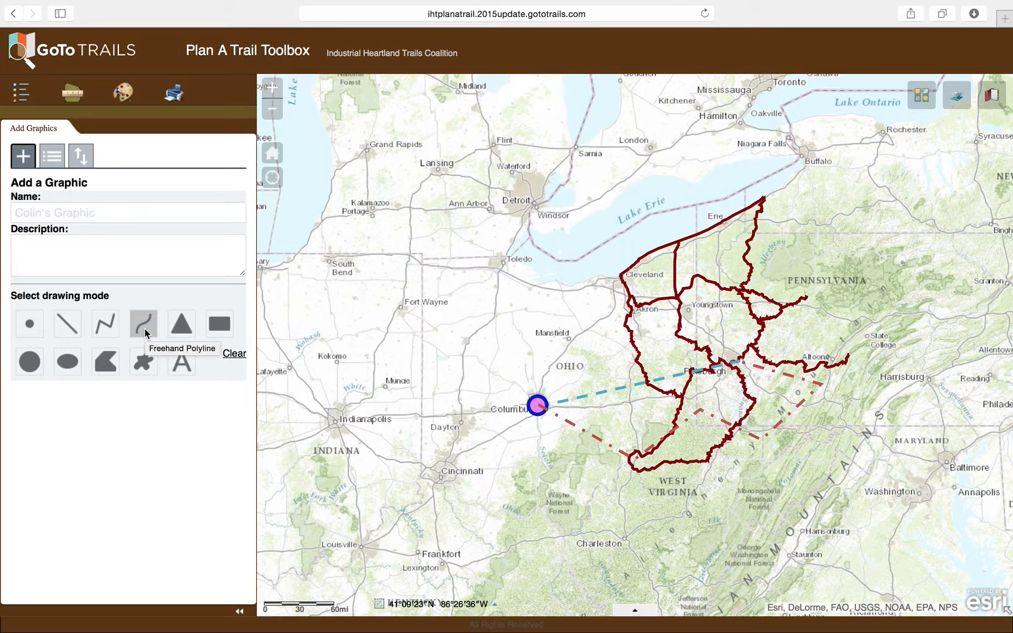
pyautogui.click(144, 328)
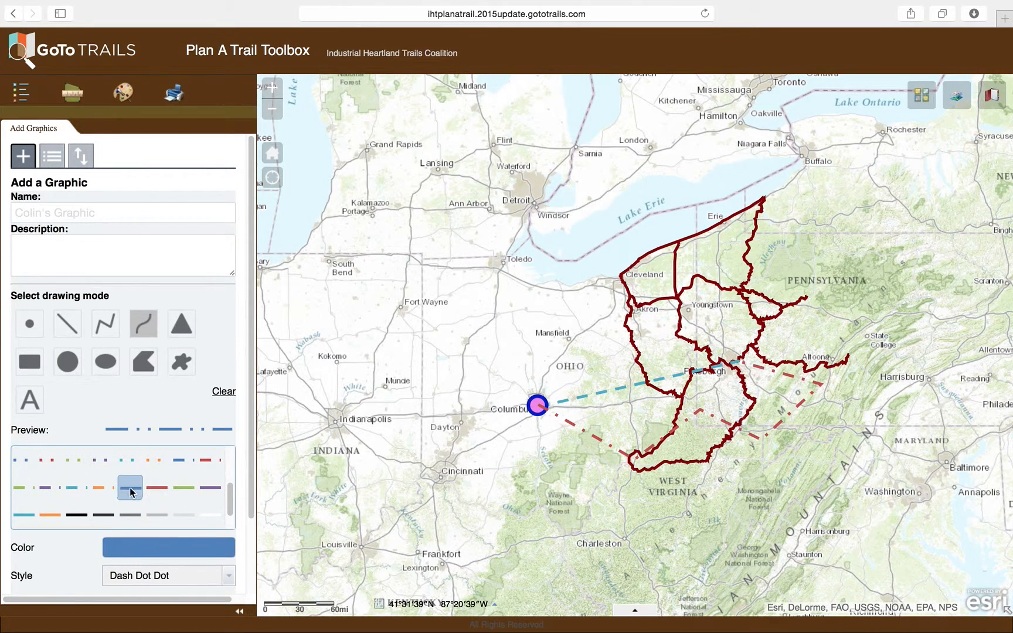
pyautogui.click(97, 488)
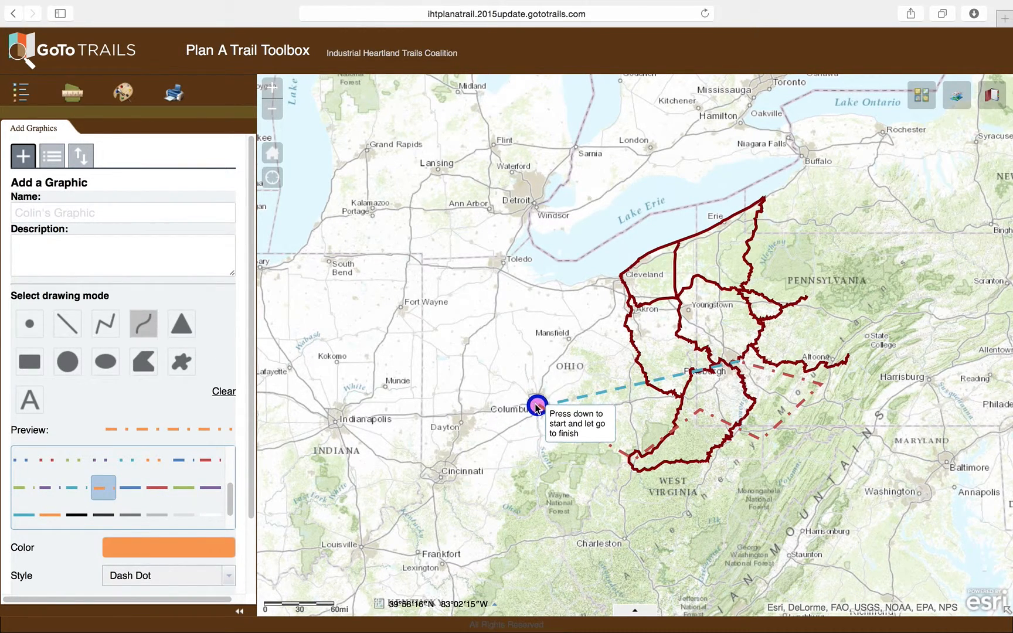
pyautogui.moveTo(538, 406)
pyautogui.mouseDown()
pyautogui.moveTo(529, 353)
pyautogui.moveTo(552, 331)
pyautogui.moveTo(598, 364)
pyautogui.moveTo(632, 347)
pyautogui.moveTo(651, 310)
pyautogui.moveTo(683, 299)
pyautogui.moveTo(718, 304)
pyautogui.moveTo(734, 322)
pyautogui.moveTo(738, 355)
pyautogui.mouseUp()
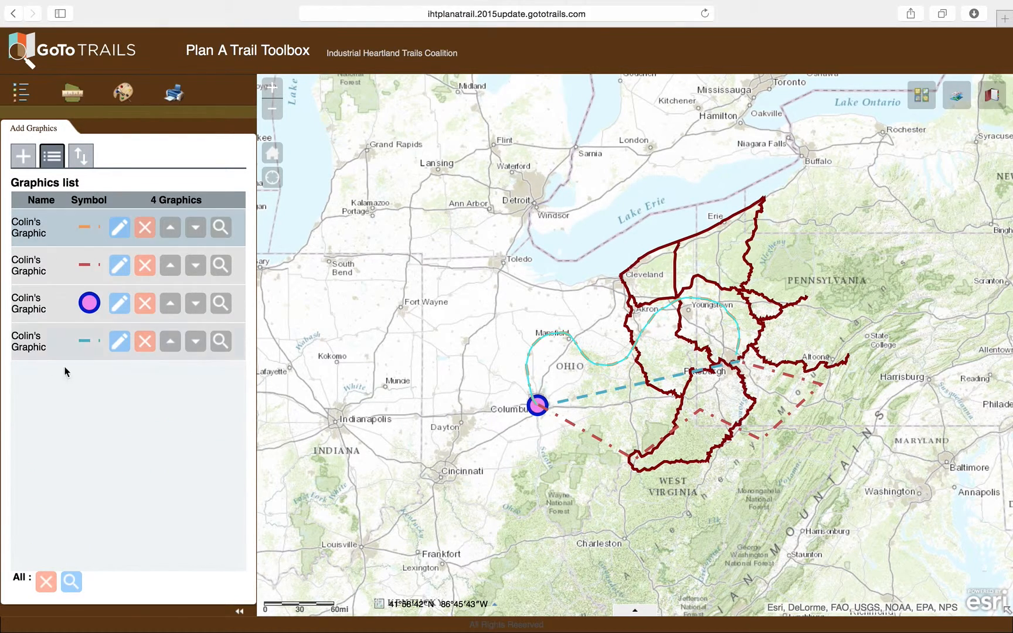
# Edit the orange freehand polyline, enlarging it outward so it extends past Columbus and Pittsburgh, and return to the graphics list.
pyautogui.click(118, 228)
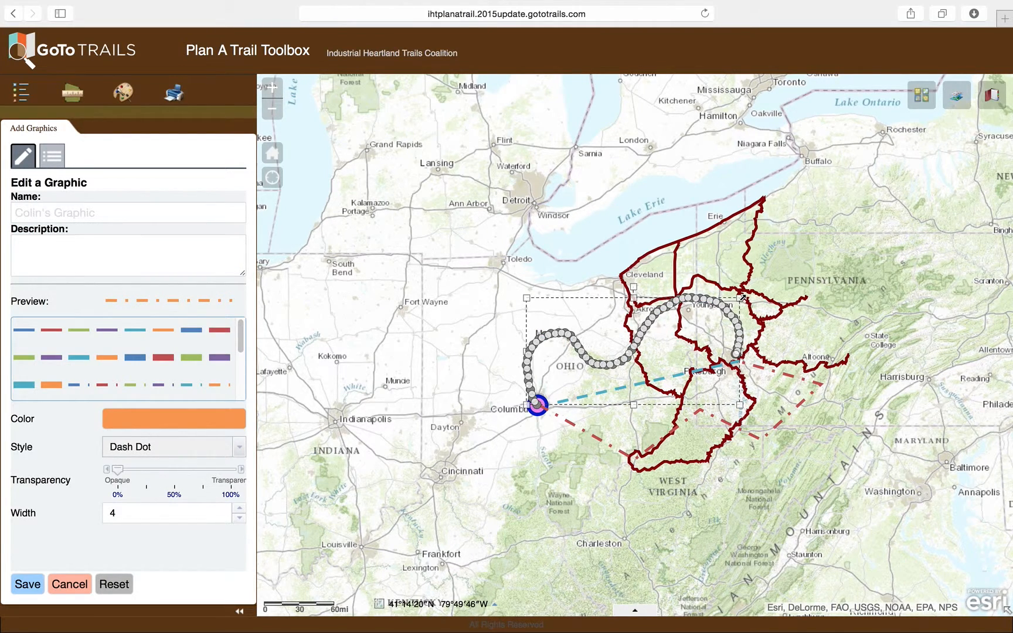
pyautogui.moveTo(766, 284); pyautogui.dragTo(773, 275)
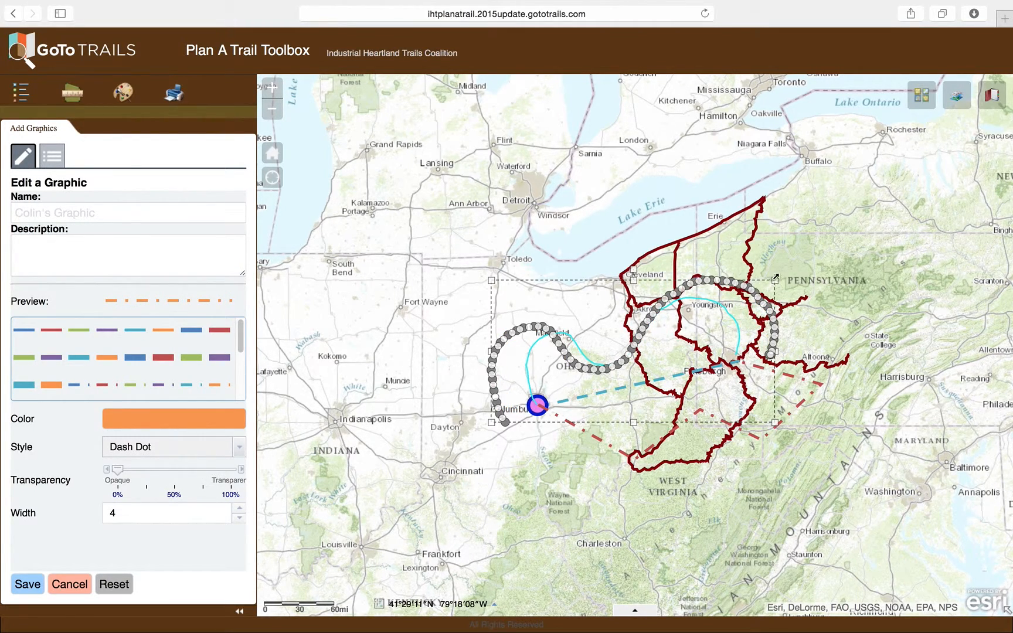
pyautogui.click(62, 163)
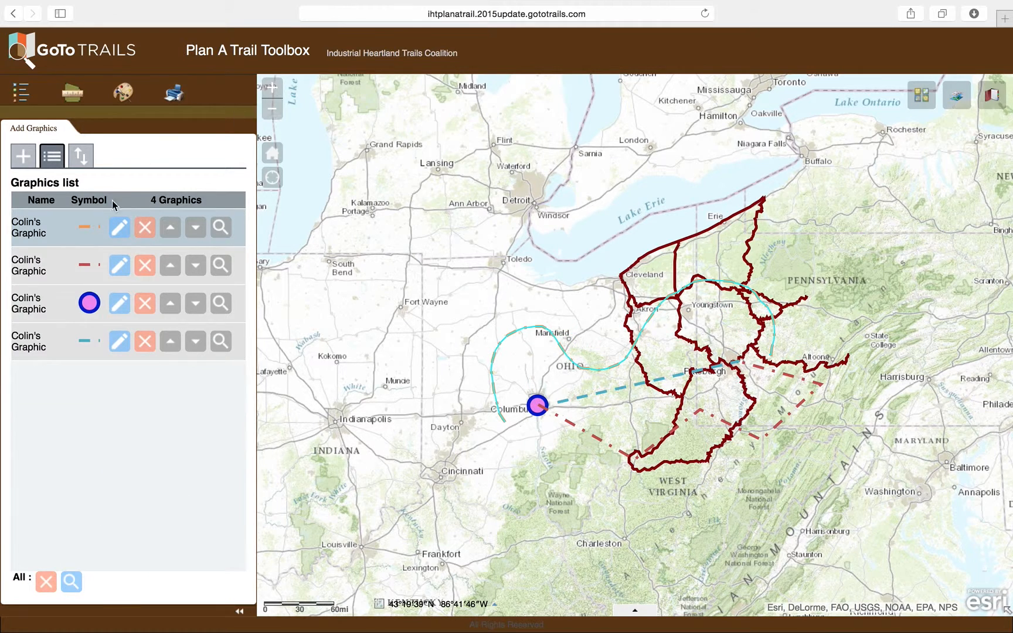
# Draw a semi-transparent green circle over western Pennsylvania, reaching from near Youngstown to just short of State College.
pyautogui.click(21, 164)
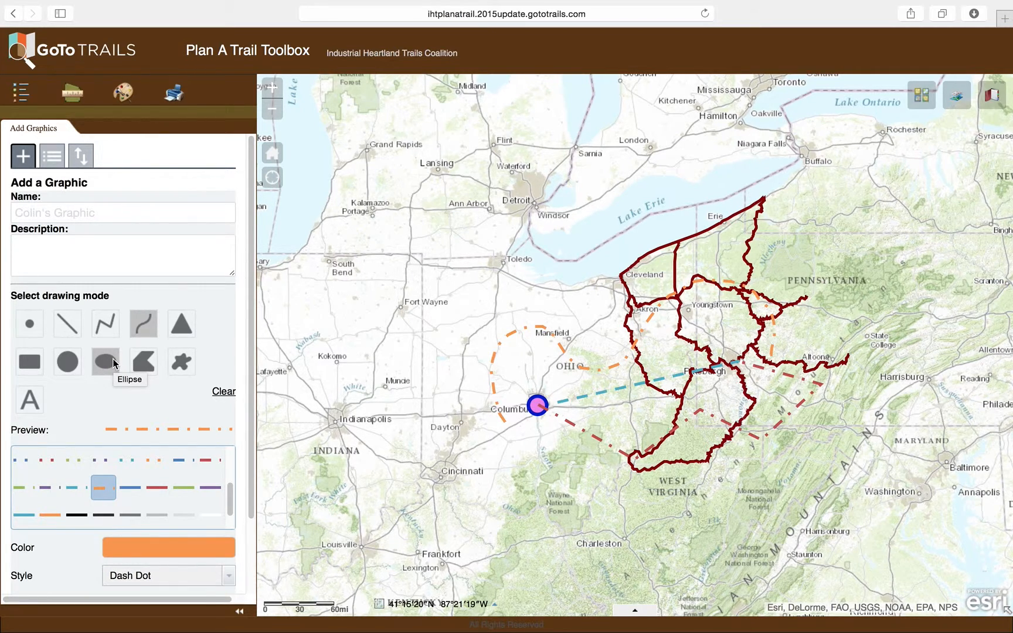
pyautogui.click(67, 363)
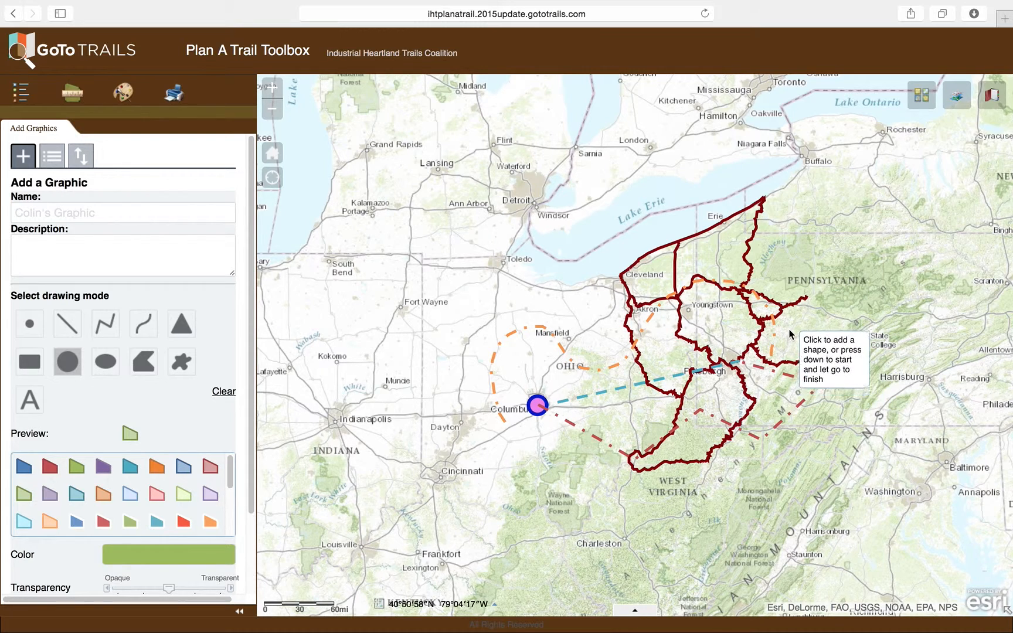
pyautogui.moveTo(800, 313); pyautogui.dragTo(874, 367)
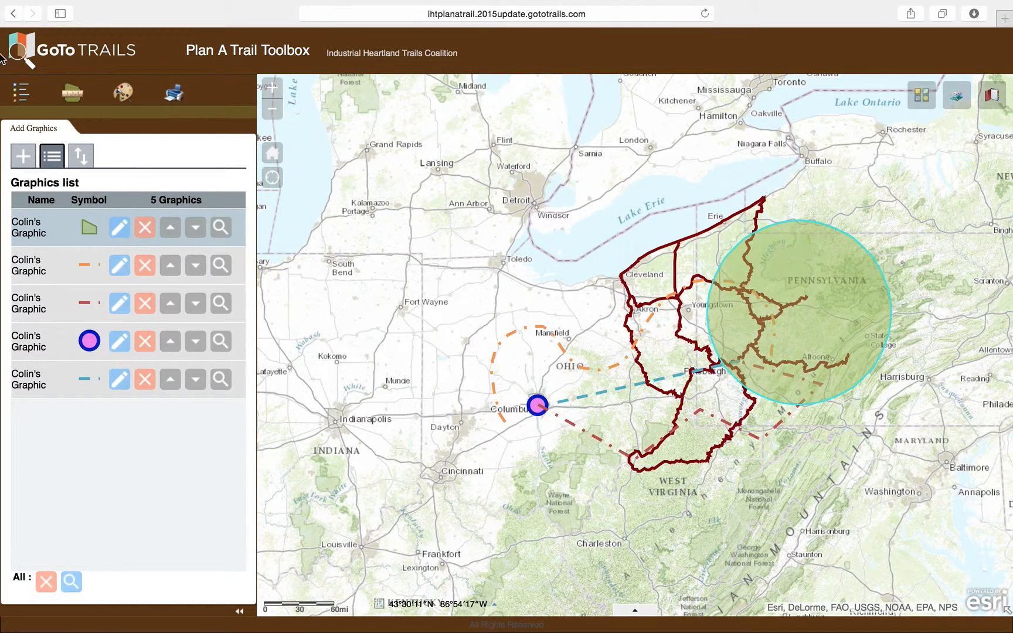
# Draw a solid teal polygon from Toledo west to north of Fort Wayne, south past it, and back northeast to Toledo.
pyautogui.click(15, 156)
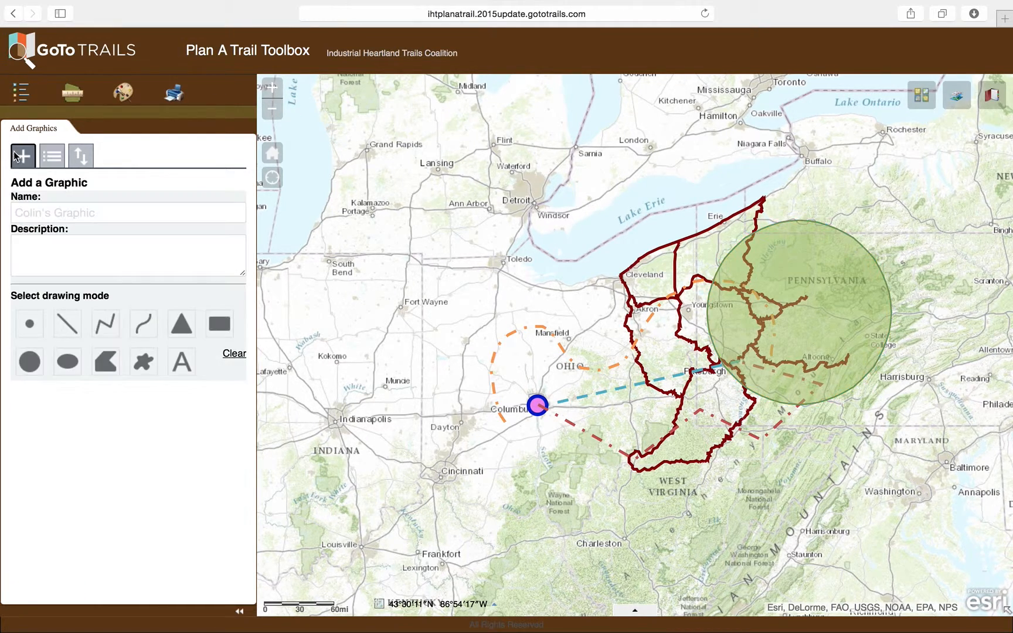
pyautogui.click(102, 363)
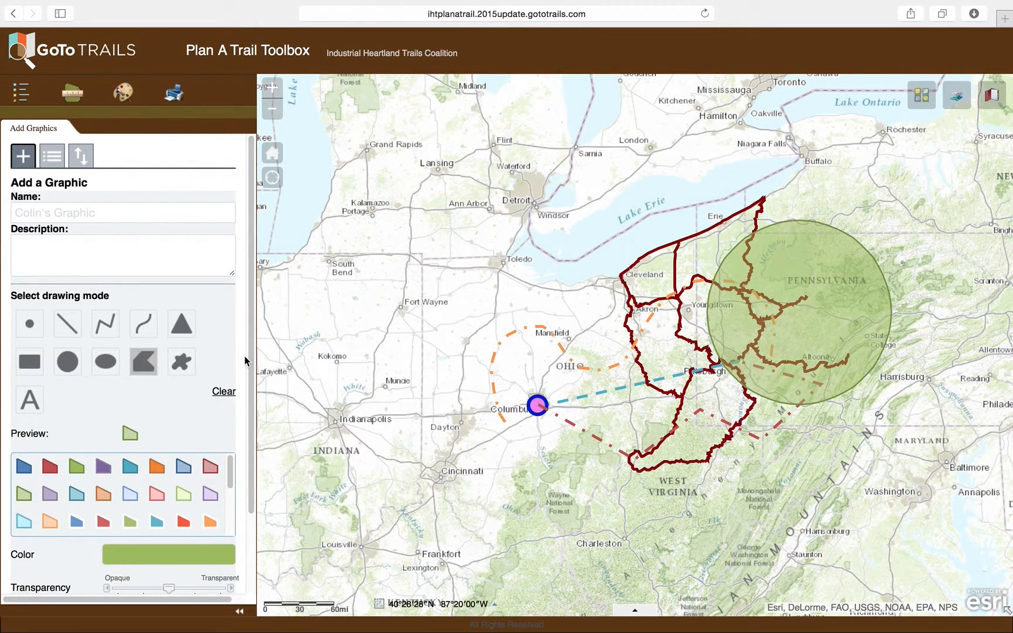
pyautogui.scroll(-3, 246, 361)
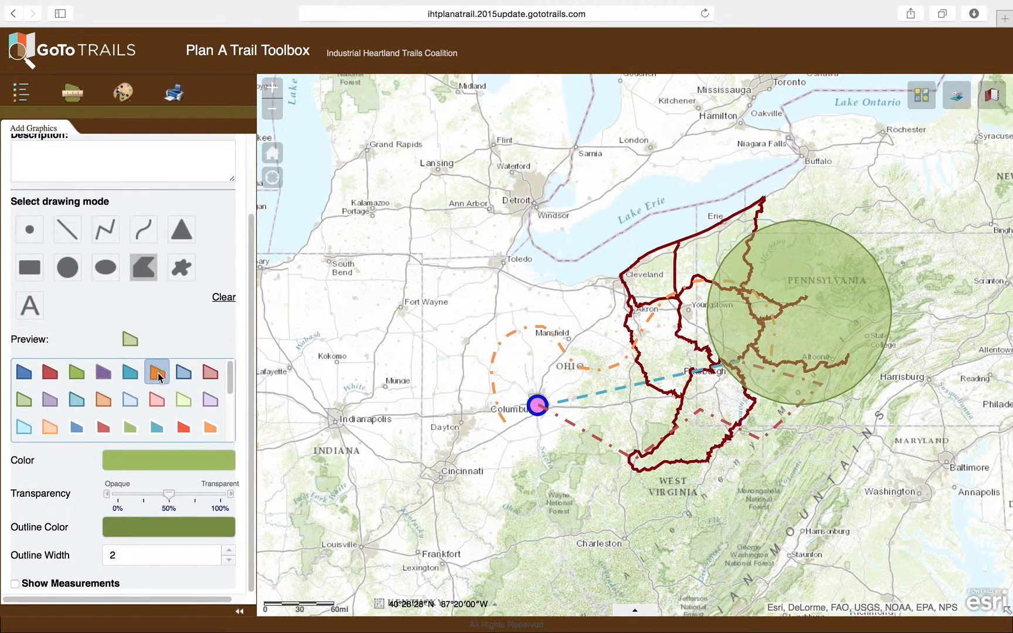
pyautogui.click(134, 378)
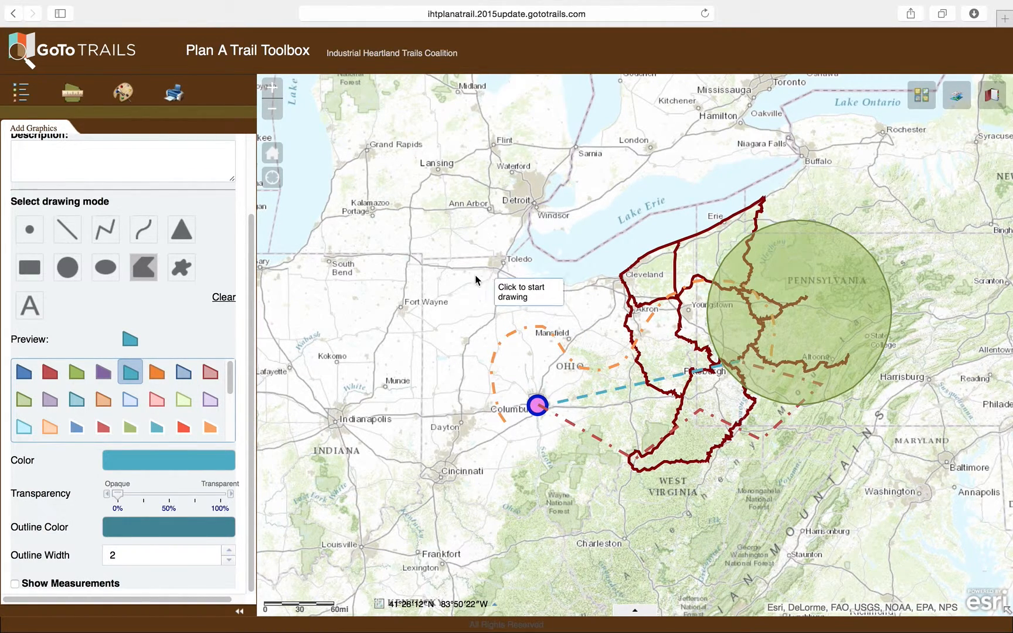
pyautogui.click(506, 260)
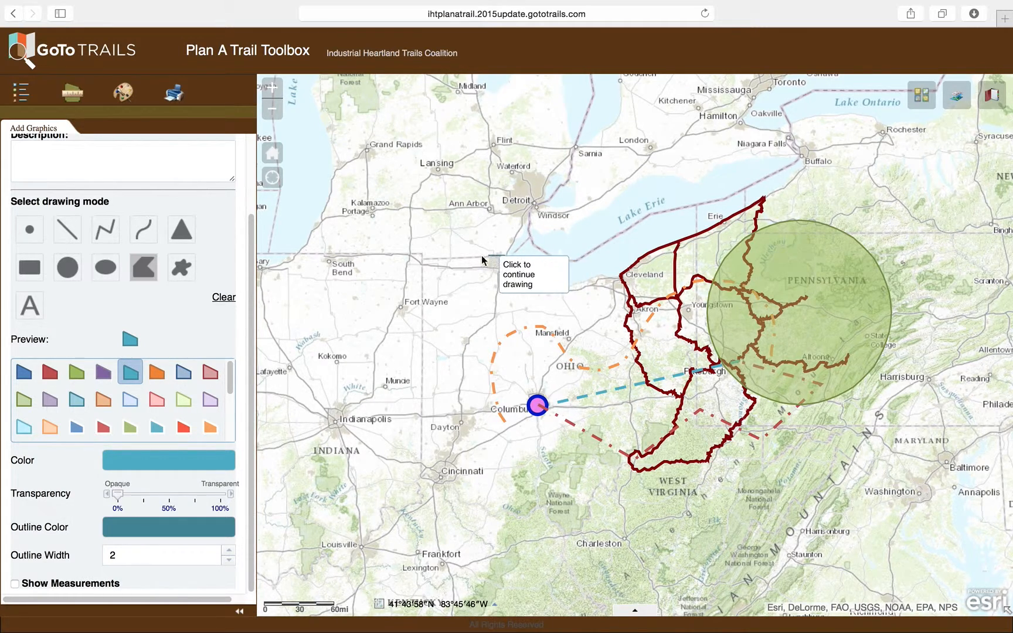
pyautogui.click(422, 260)
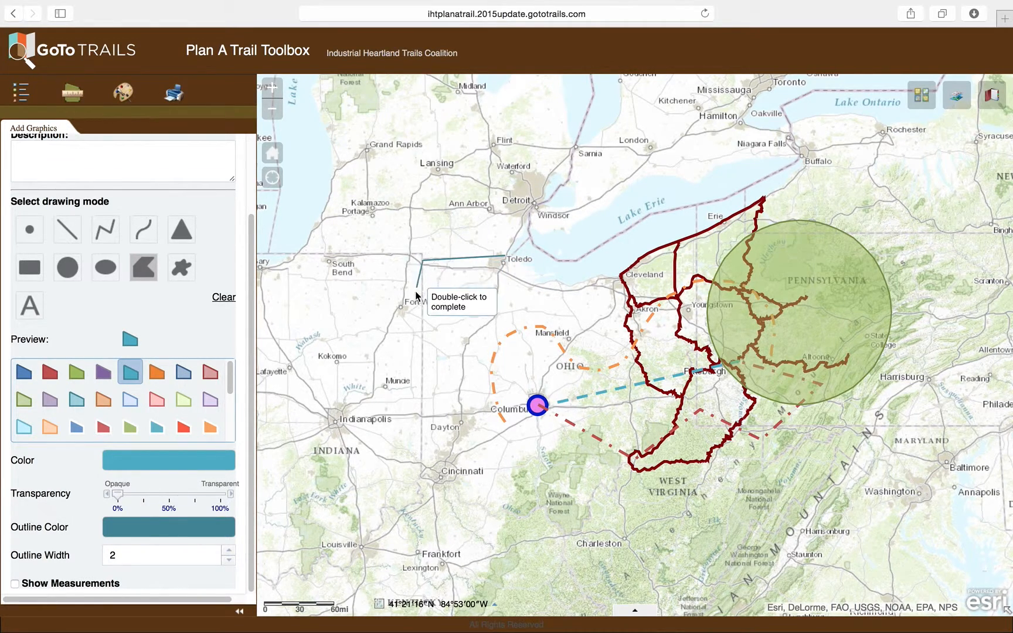
pyautogui.click(422, 331)
pyautogui.click(482, 309)
pyautogui.click(497, 301)
pyautogui.click(509, 285)
pyautogui.click(527, 277)
pyautogui.click(532, 272)
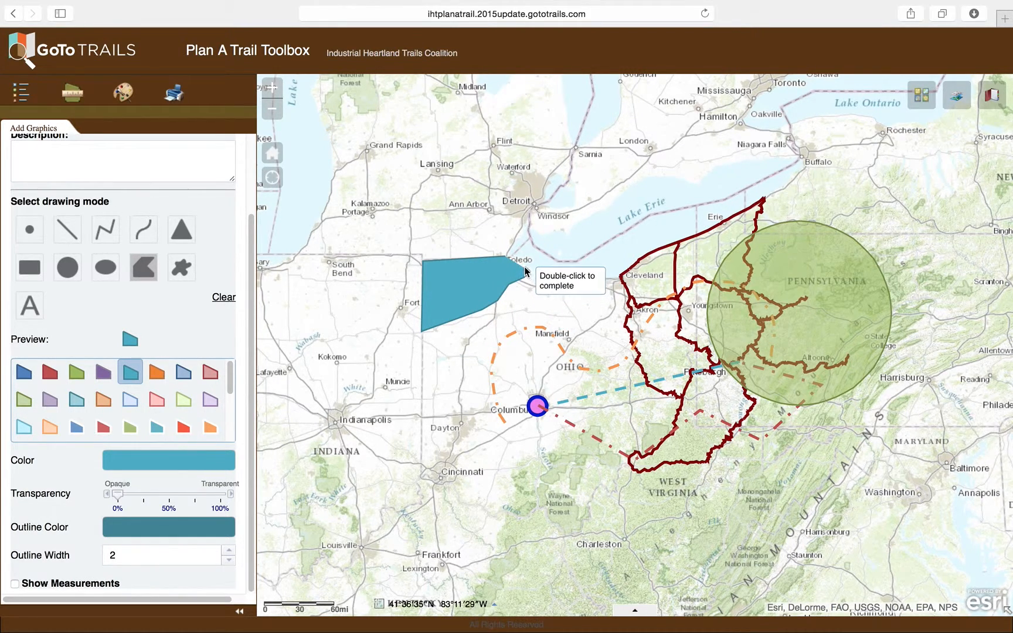
pyautogui.doubleClick(511, 263)
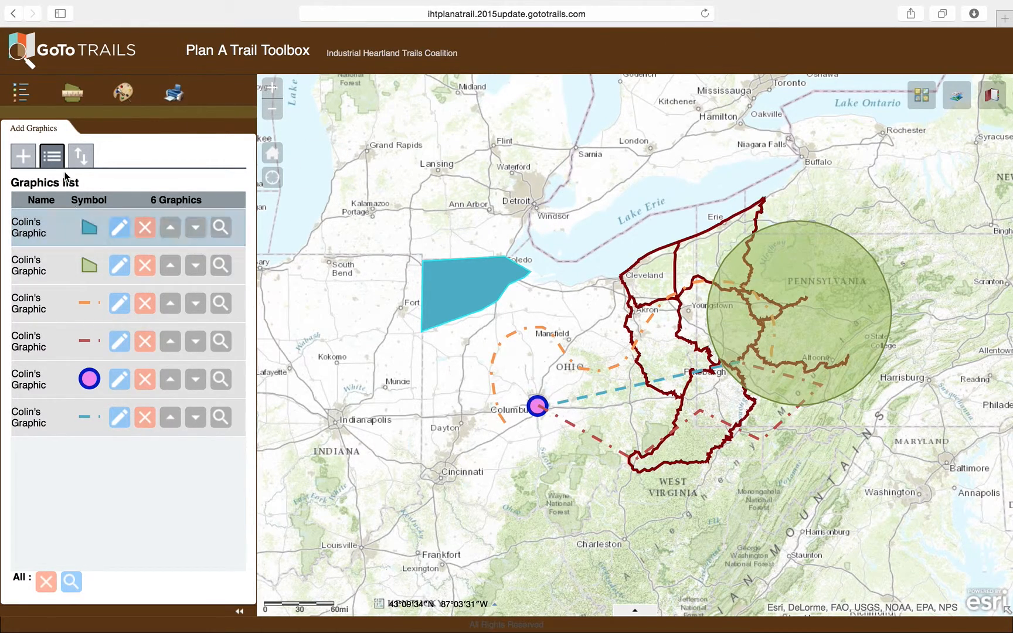
# Draw a solid teal freehand polygon stretching from Indianapolis across Dayton to just west of the Columbus point.
pyautogui.click(17, 160)
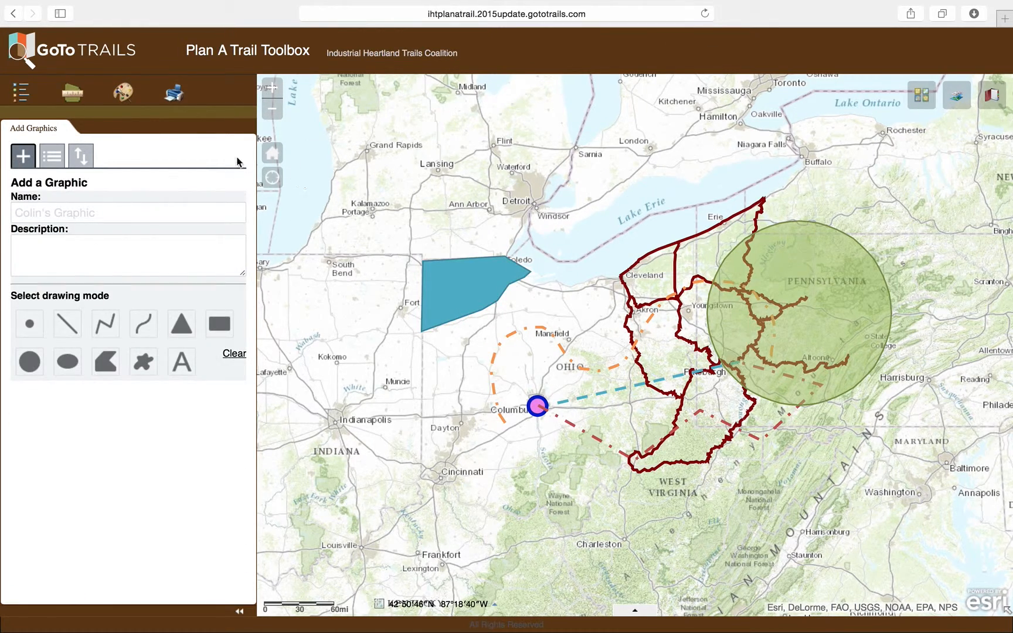
pyautogui.click(150, 364)
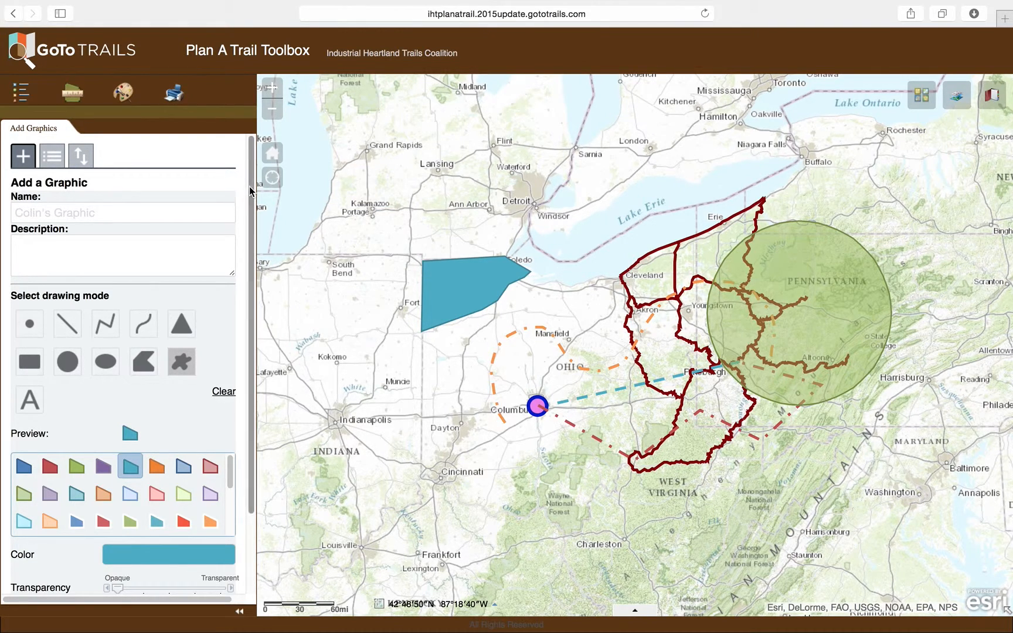
pyautogui.moveTo(251, 189); pyautogui.dragTo(250, 228)
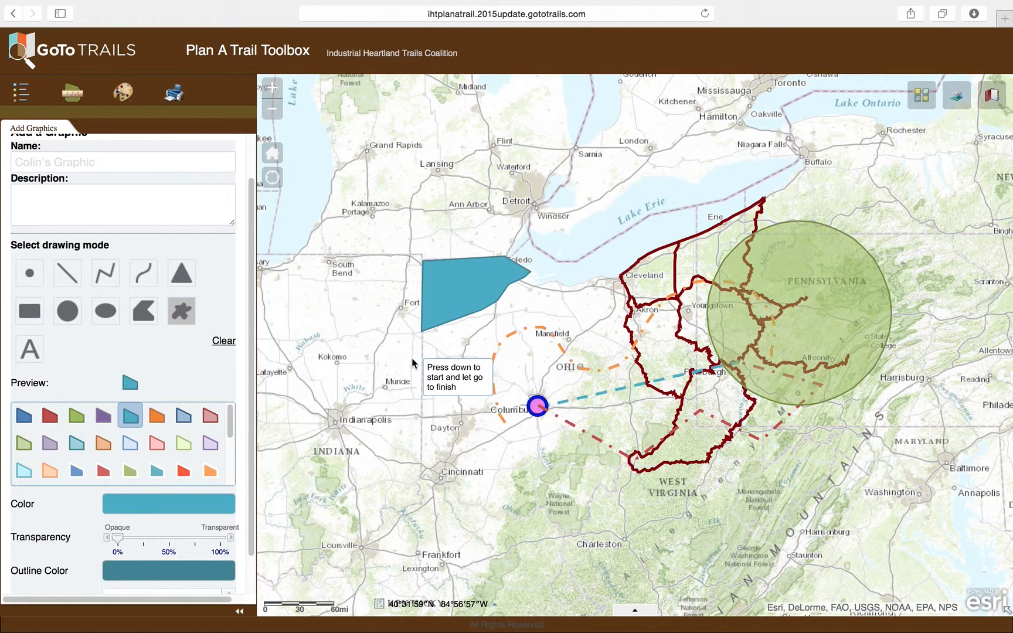
pyautogui.moveTo(411, 359)
pyautogui.mouseDown()
pyautogui.moveTo(320, 386)
pyautogui.moveTo(289, 417)
pyautogui.moveTo(296, 466)
pyautogui.moveTo(340, 485)
pyautogui.moveTo(437, 434)
pyautogui.moveTo(469, 435)
pyautogui.moveTo(502, 394)
pyautogui.moveTo(492, 362)
pyautogui.moveTo(448, 353)
pyautogui.mouseUp()
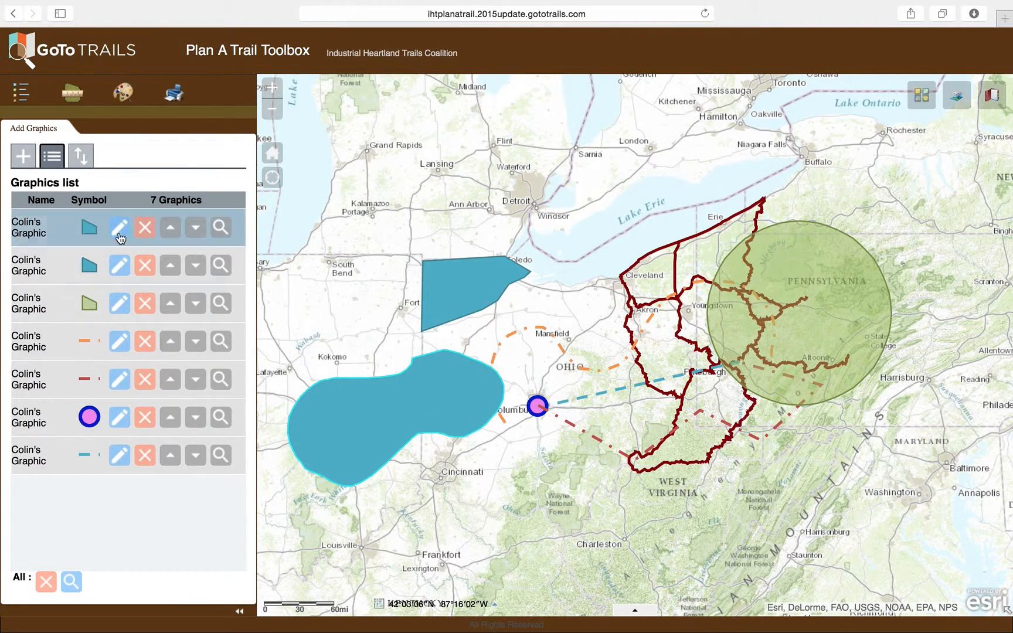
# Add a text graphic named "Columbus Trail to Pittsburgh" along the teal dashed line, just east of the Columbus point.
pyautogui.click(24, 157)
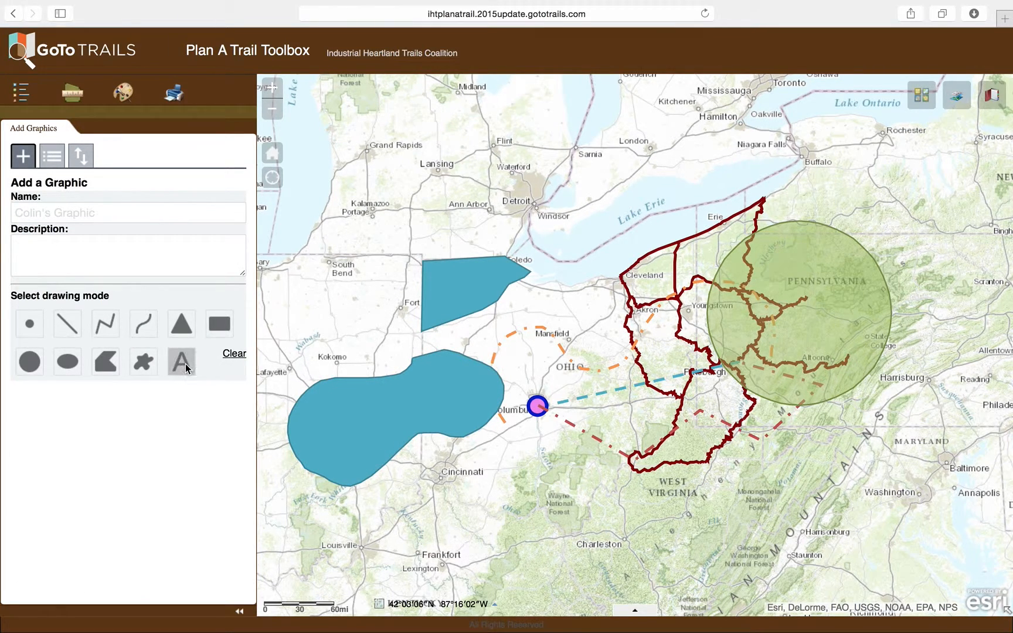
pyautogui.click(92, 214)
pyautogui.moveTo(141, 210); pyautogui.dragTo(1, 211)
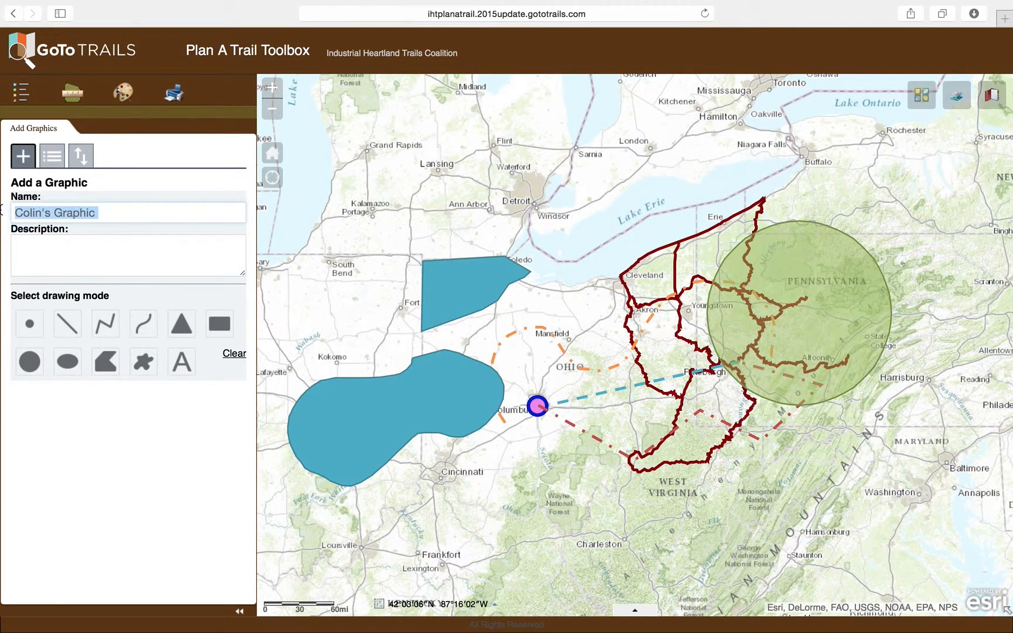
pyautogui.write('M')
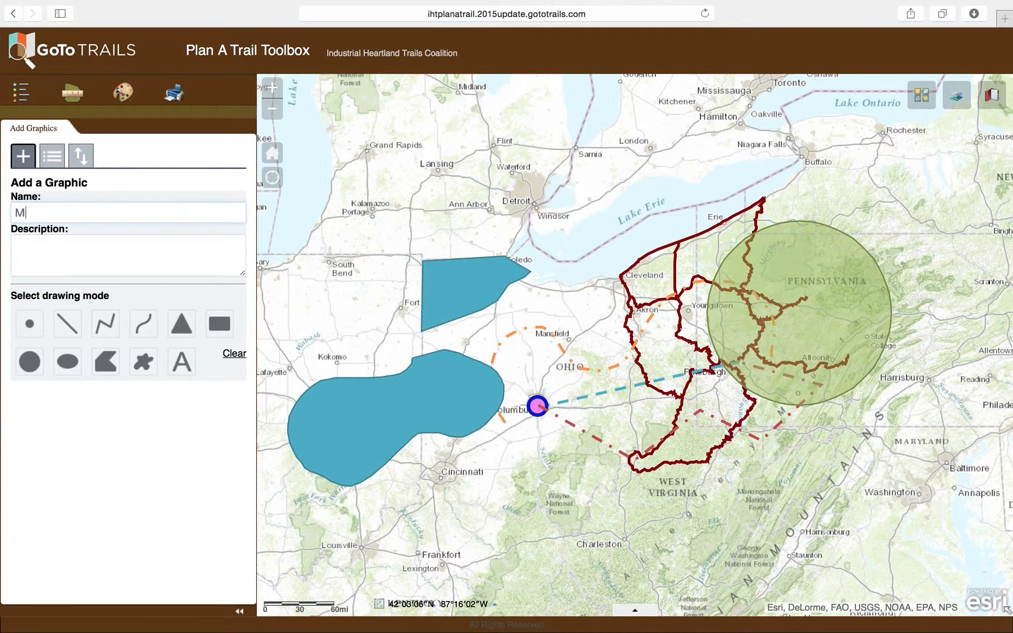
pyautogui.press('BackSpace')
pyautogui.press('BackSpace')
pyautogui.write('Columbus Trail to Pittsburgh')
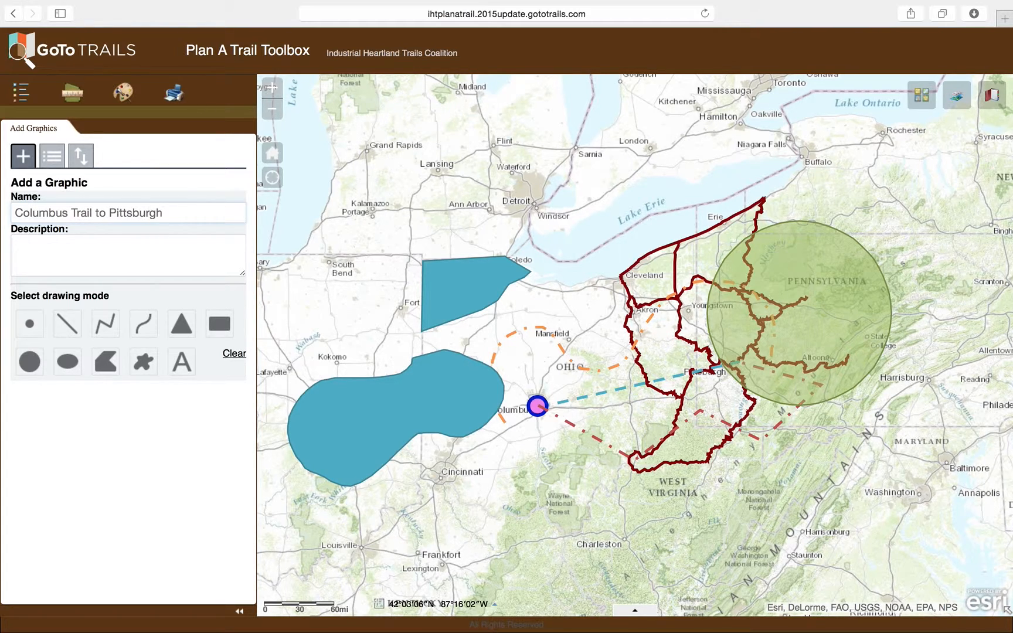
pyautogui.click(189, 371)
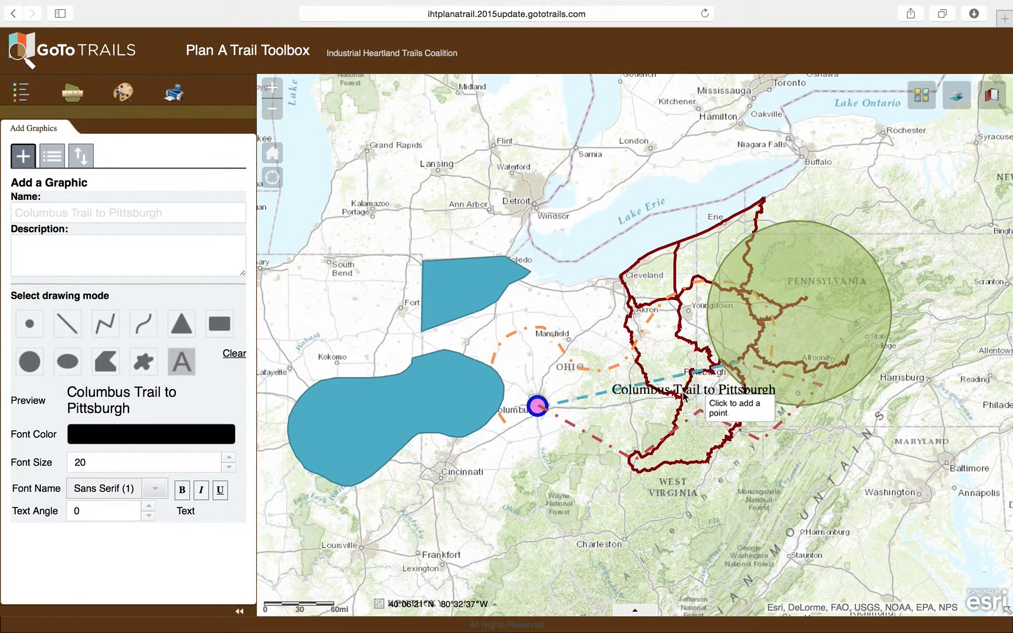
pyautogui.click(631, 397)
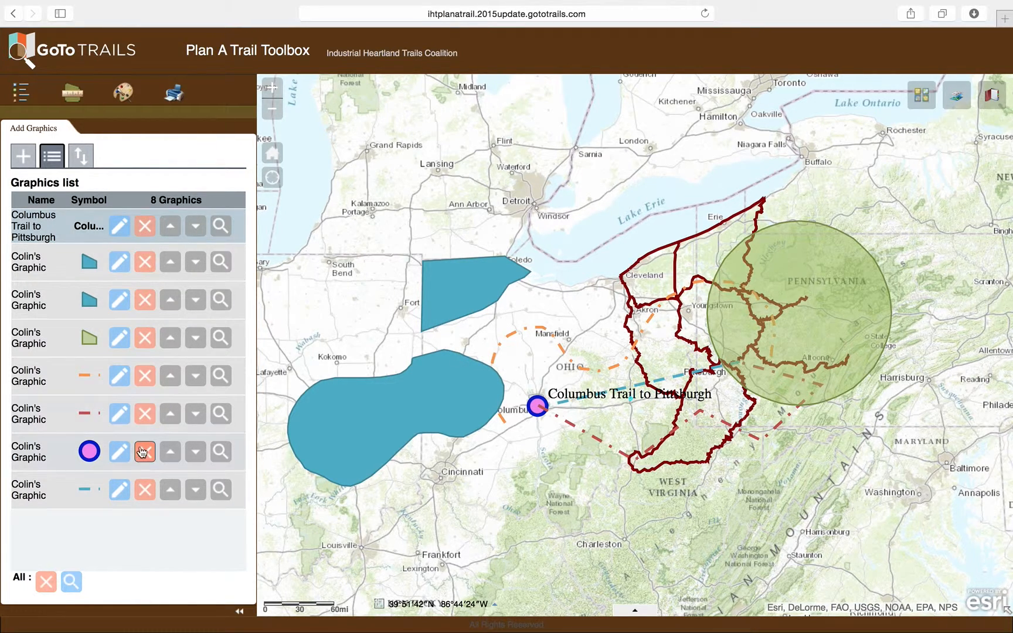
# Delete all graphics from the graphics list.
pyautogui.click(46, 582)
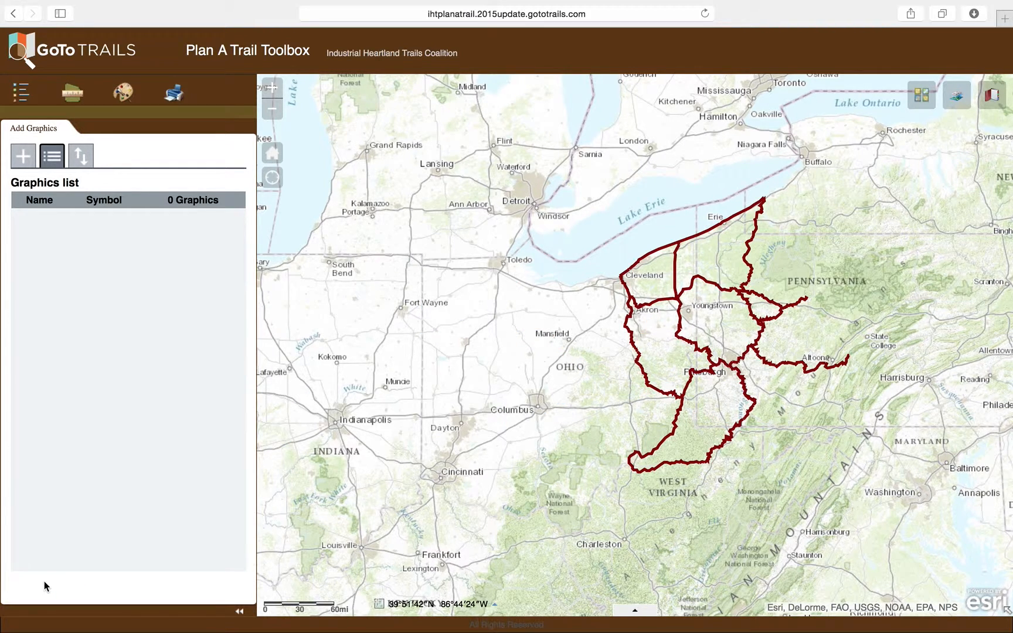